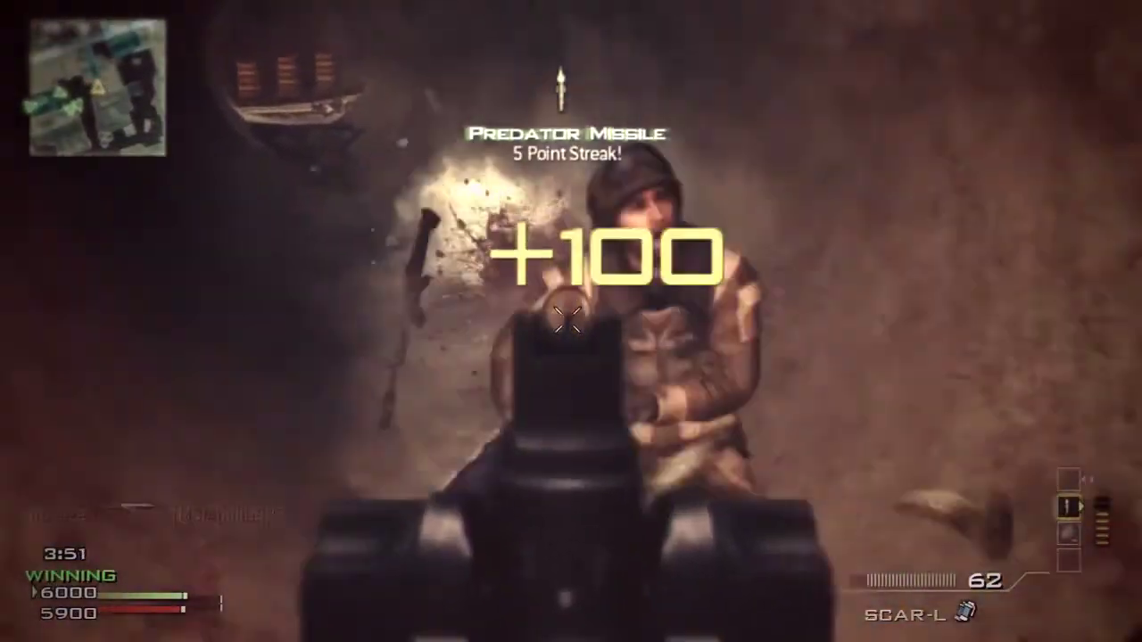
pyautogui.click(568, 318)
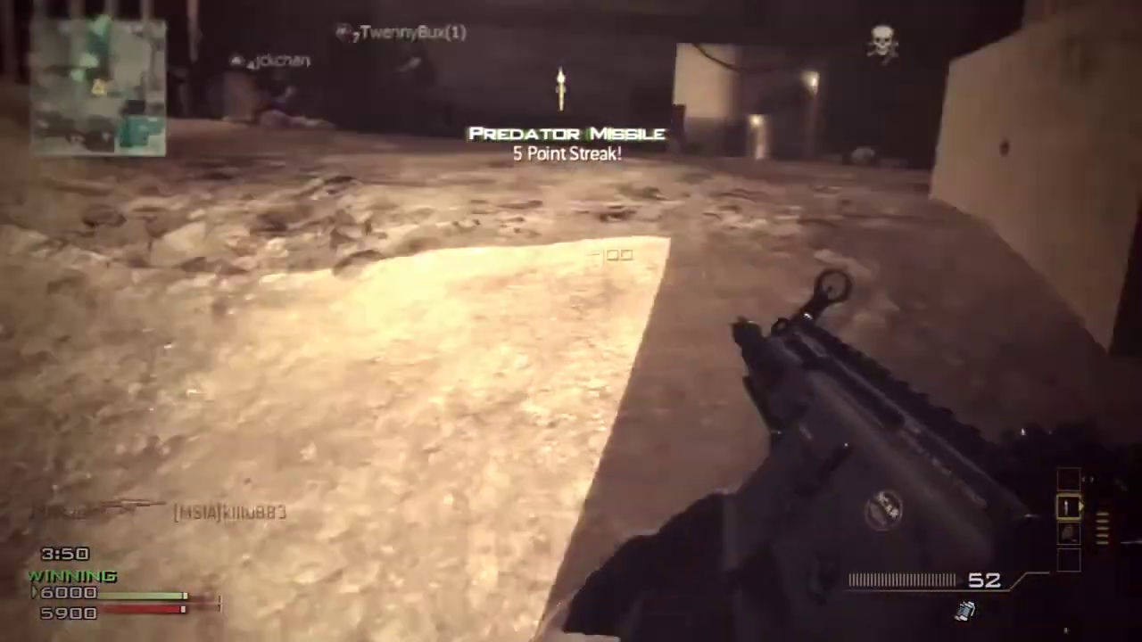
# Step: Go to frame 0:00:15:01 and duplicate the Clip Arrangement layer
pyautogui.rightClick(568, 319)
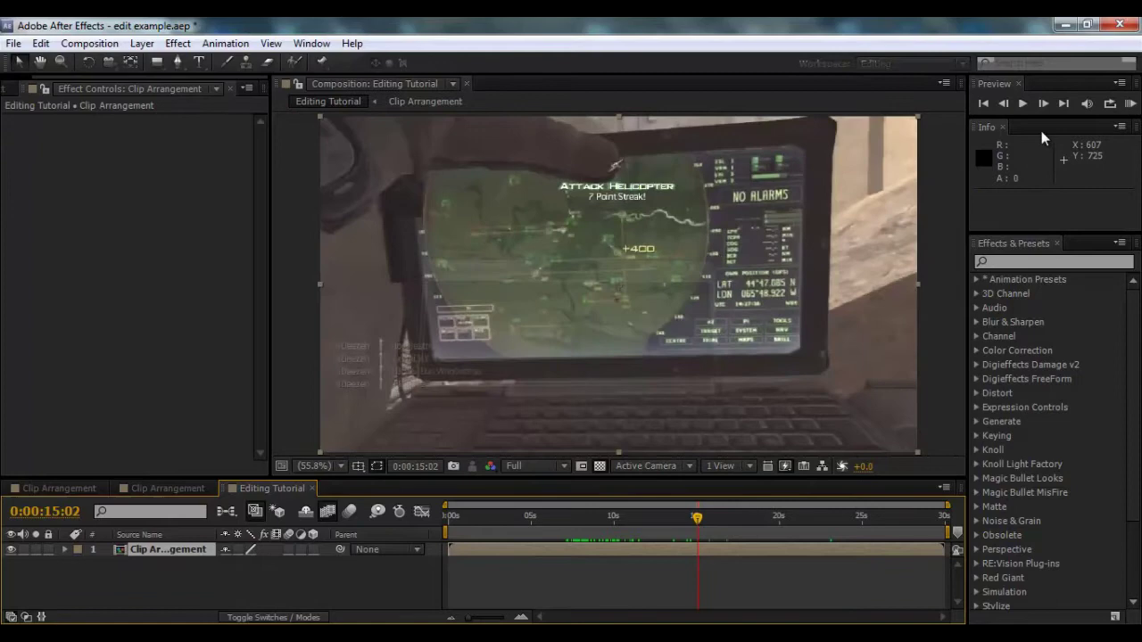
pyautogui.click(1006, 105)
pyautogui.click(1005, 105)
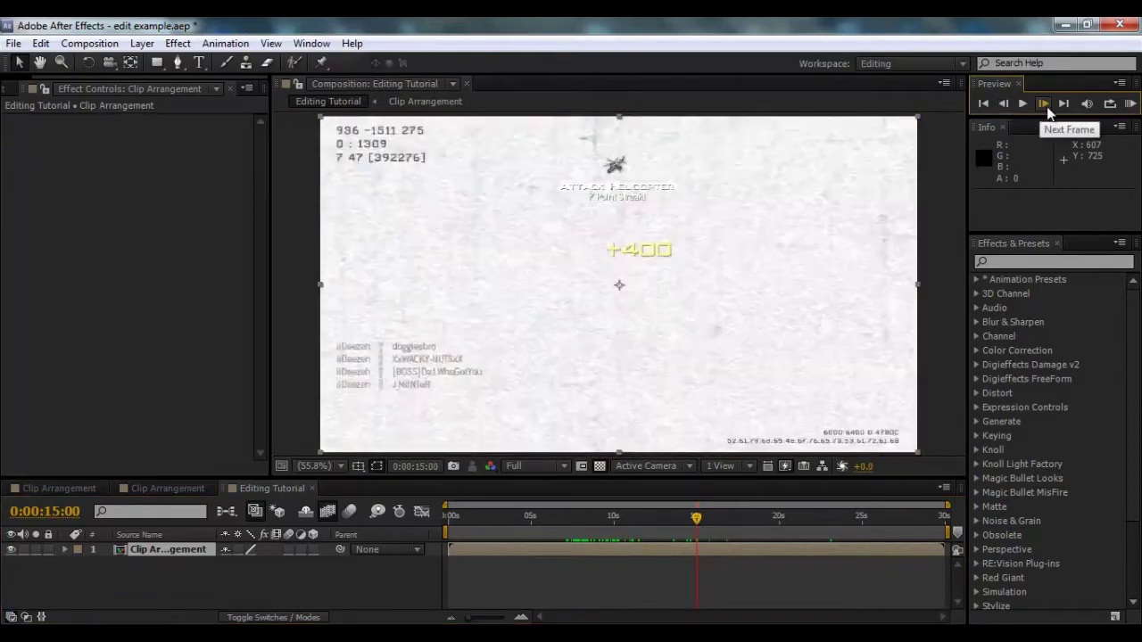
pyautogui.click(1044, 105)
pyautogui.click(160, 550)
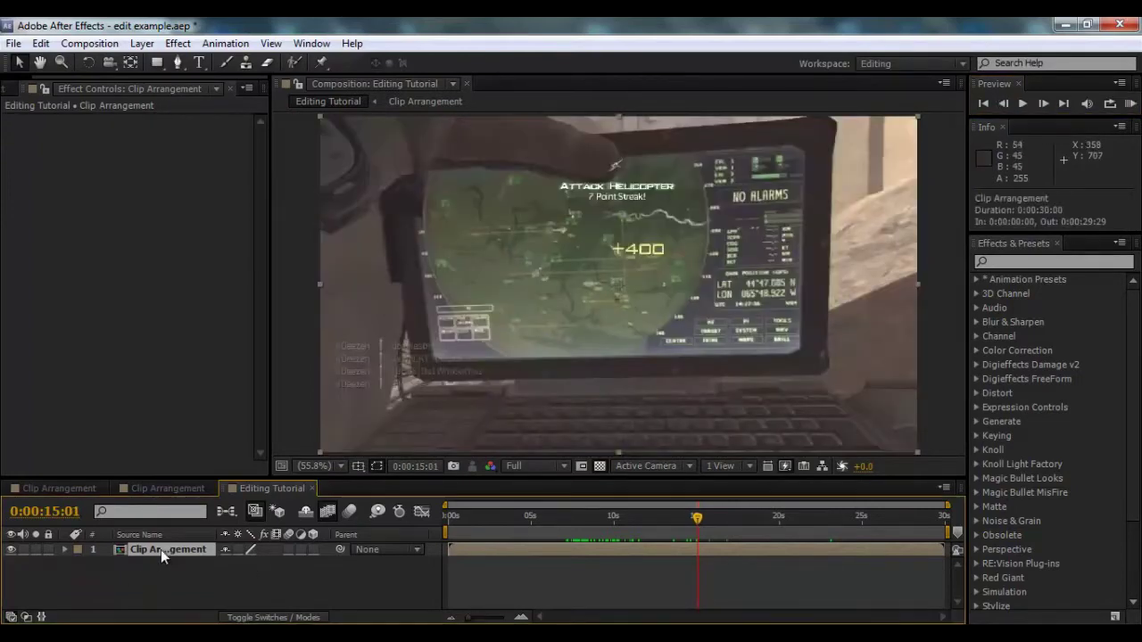
pyautogui.hotkey('ctrl', 'd')
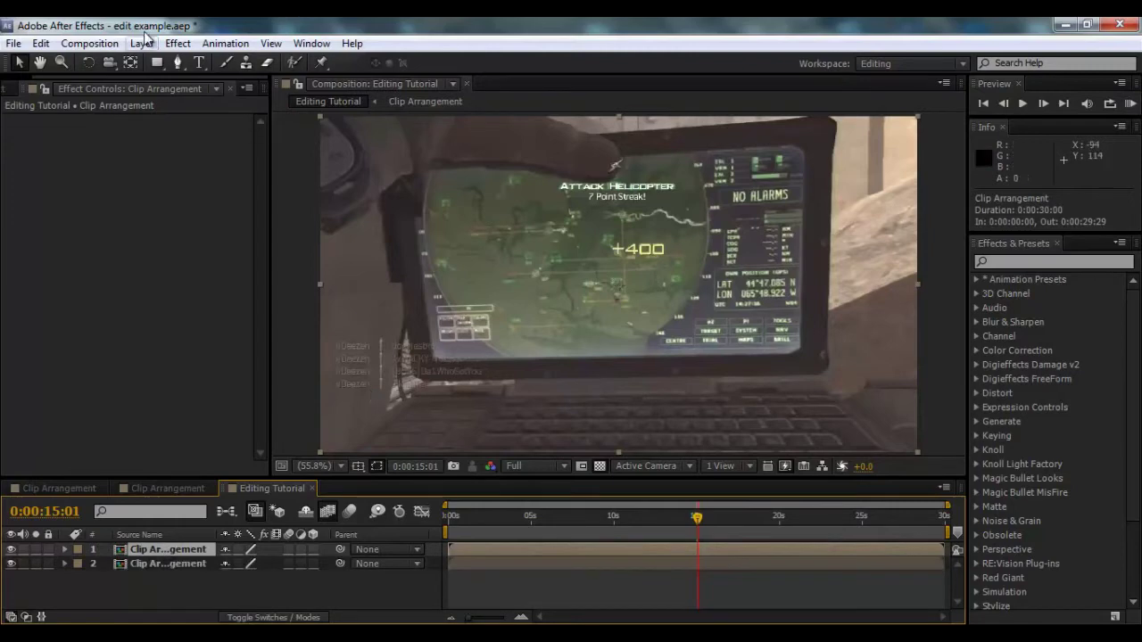
# Step: Enable time remapping on the top copy and trim its out point to 0:00:15:01
pyautogui.click(142, 45)
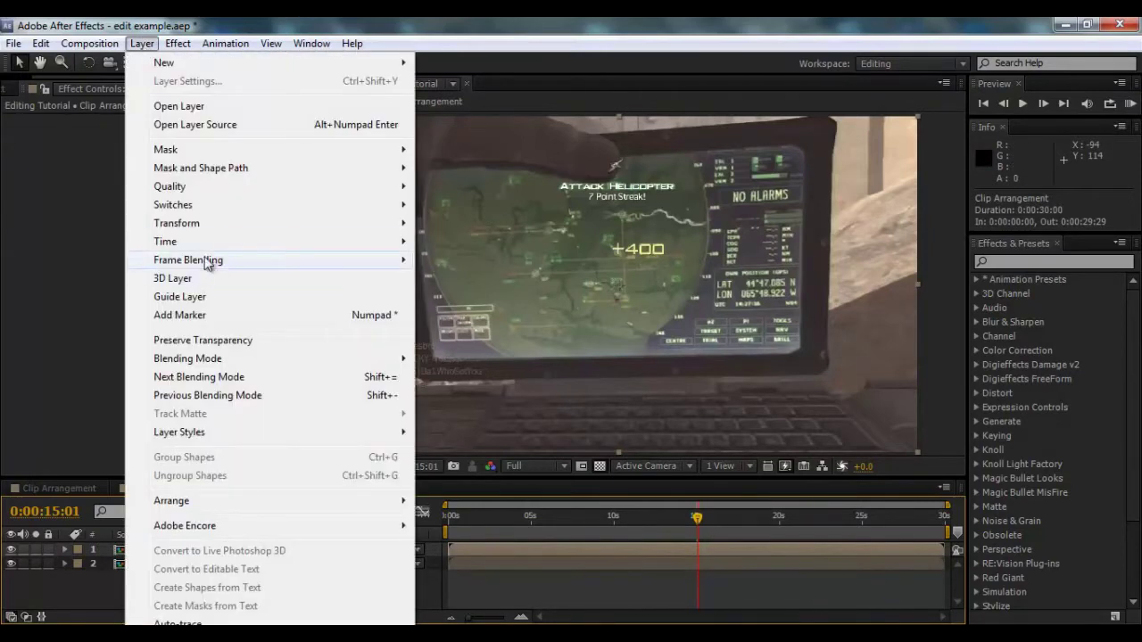
pyautogui.moveTo(199, 248)
pyautogui.click(494, 241)
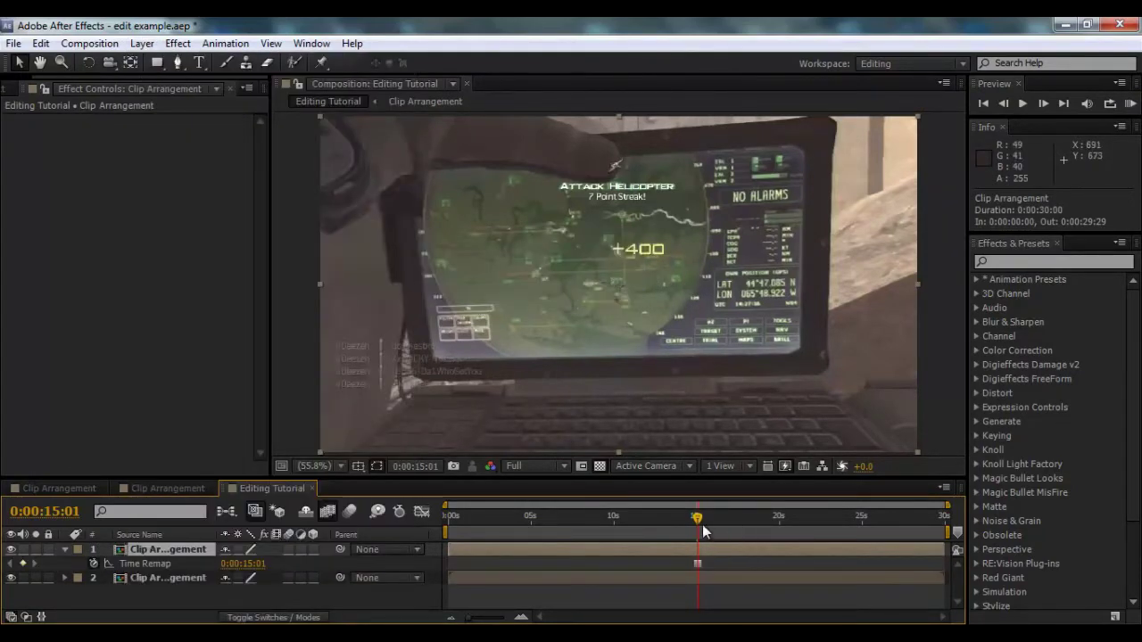
pyautogui.moveTo(703, 529)
pyautogui.mouseDown()
pyautogui.moveTo(575, 526)
pyautogui.moveTo(732, 526)
pyautogui.moveTo(712, 527)
pyautogui.mouseUp()
pyautogui.click(11, 564)
pyautogui.hotkey('alt', ']')
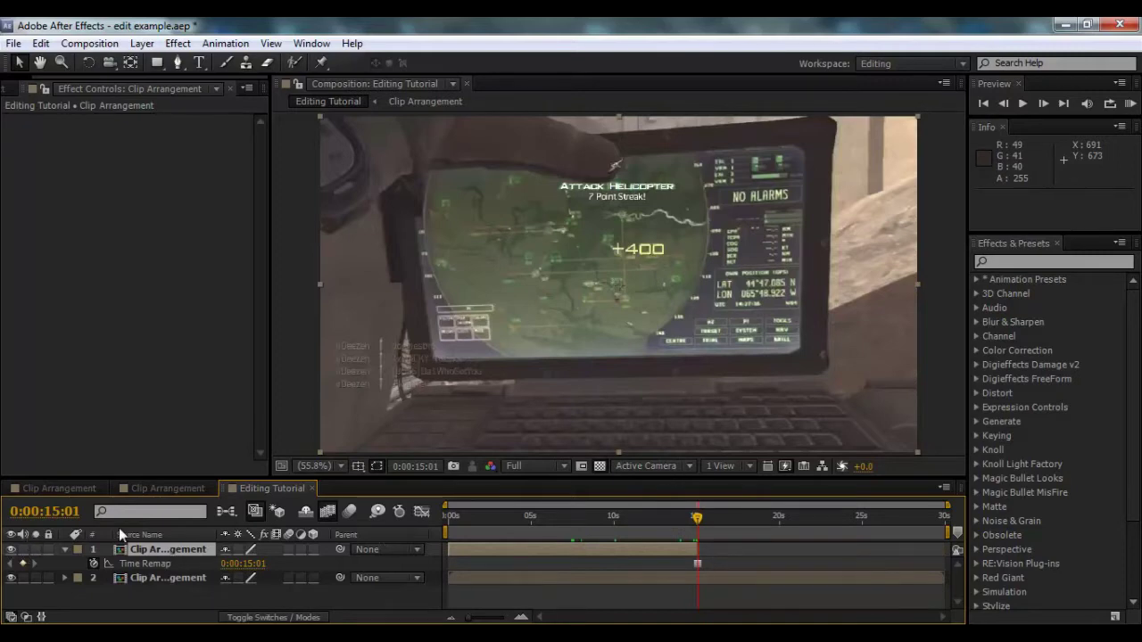
# Step: Toggle the top layer to compare frames, then trim its in point to 0:00:08:10
pyautogui.click(12, 549)
pyautogui.moveTo(568, 521); pyautogui.dragTo(588, 525)
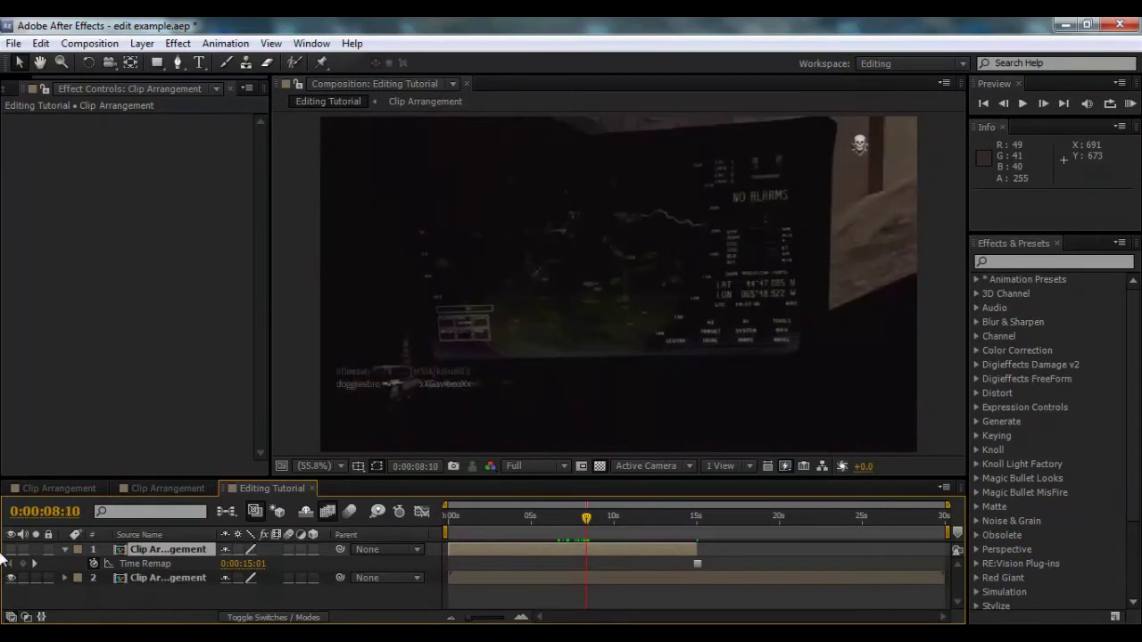
pyautogui.click(10, 550)
pyautogui.click(11, 549)
pyautogui.click(10, 549)
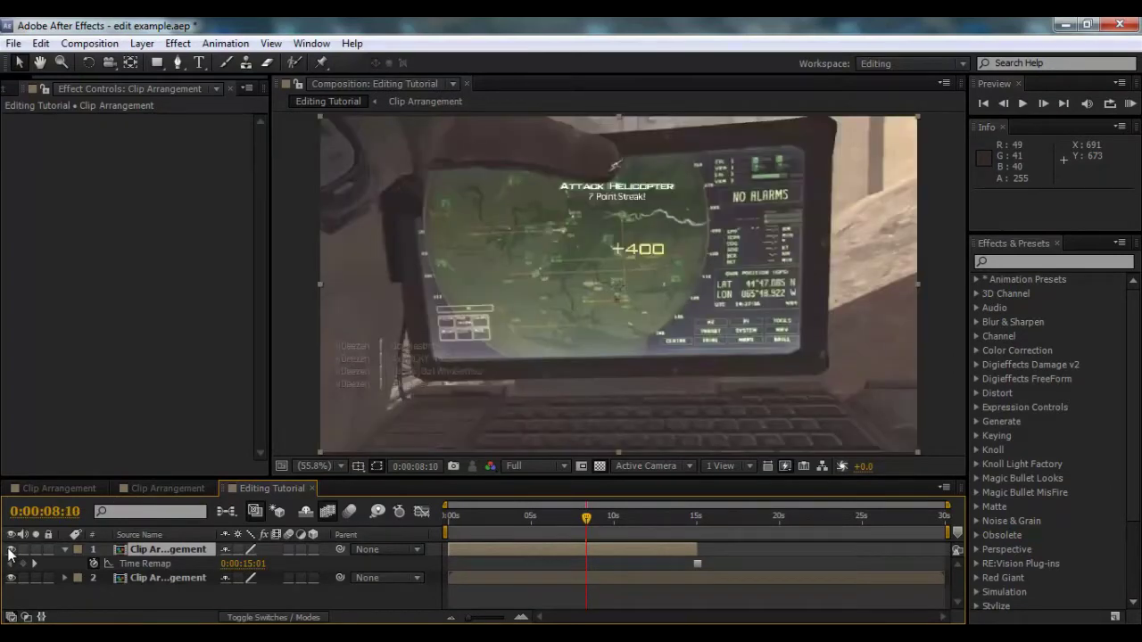
pyautogui.click(137, 552)
pyautogui.hotkey('alt', '[')
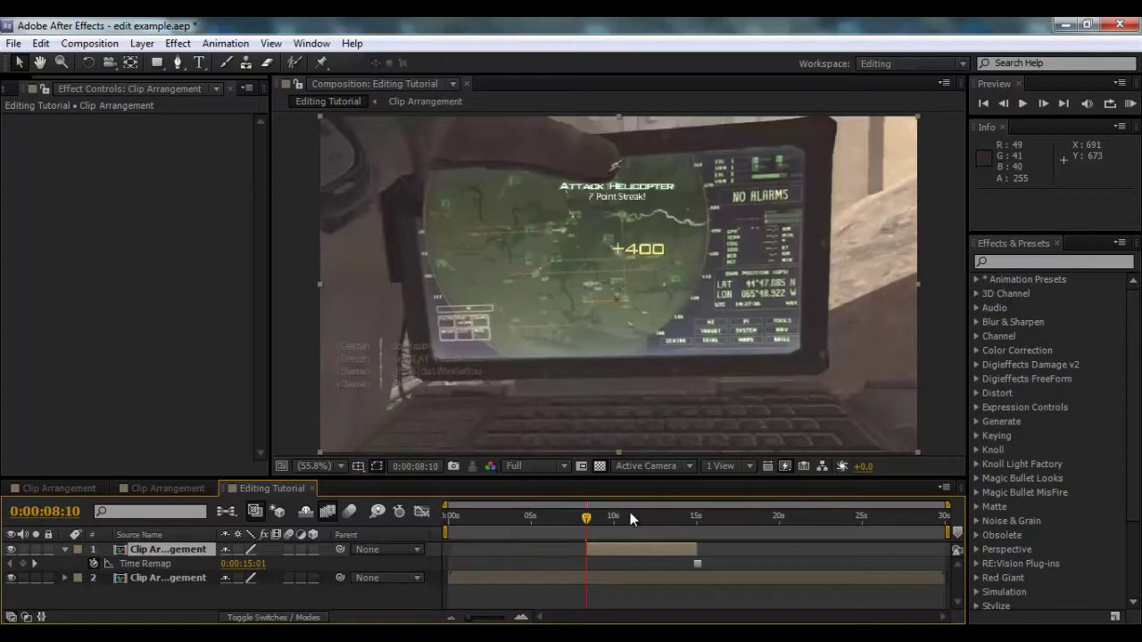
pyautogui.moveTo(593, 519); pyautogui.dragTo(638, 524)
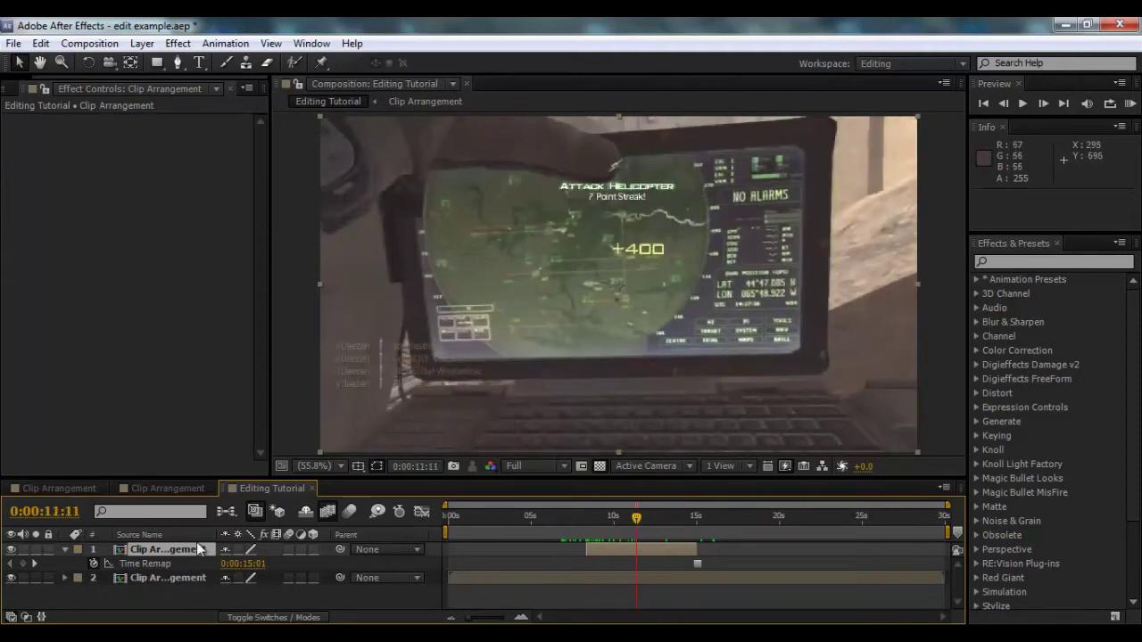
# Step: With the Pen tool, trace mask points along the laptop screen's left and top edges
pyautogui.click(65, 550)
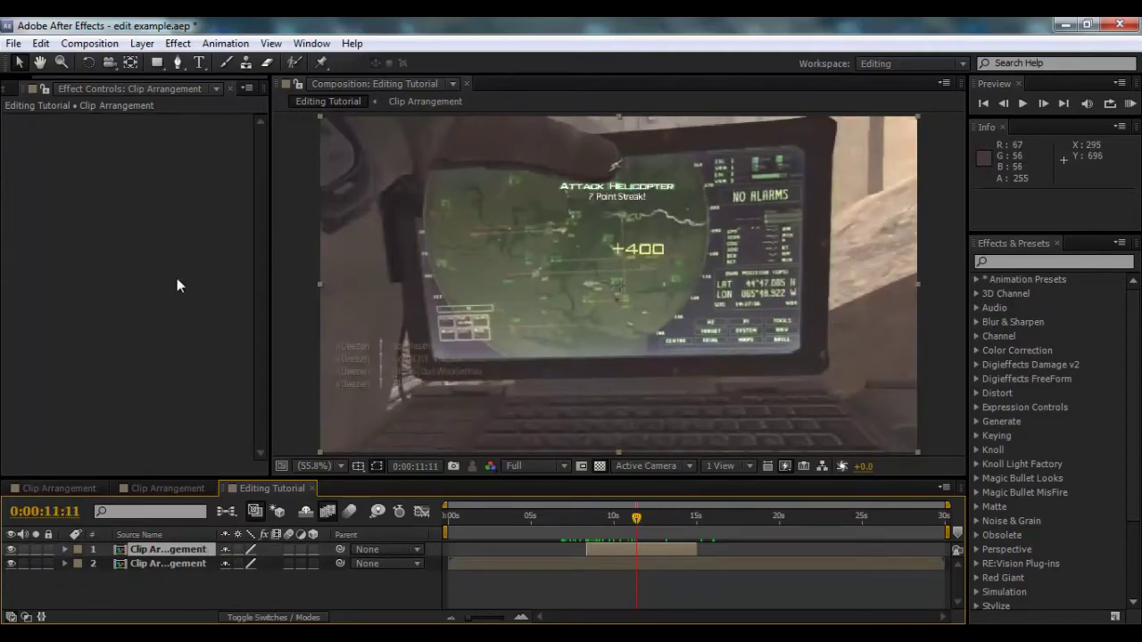
pyautogui.click(177, 62)
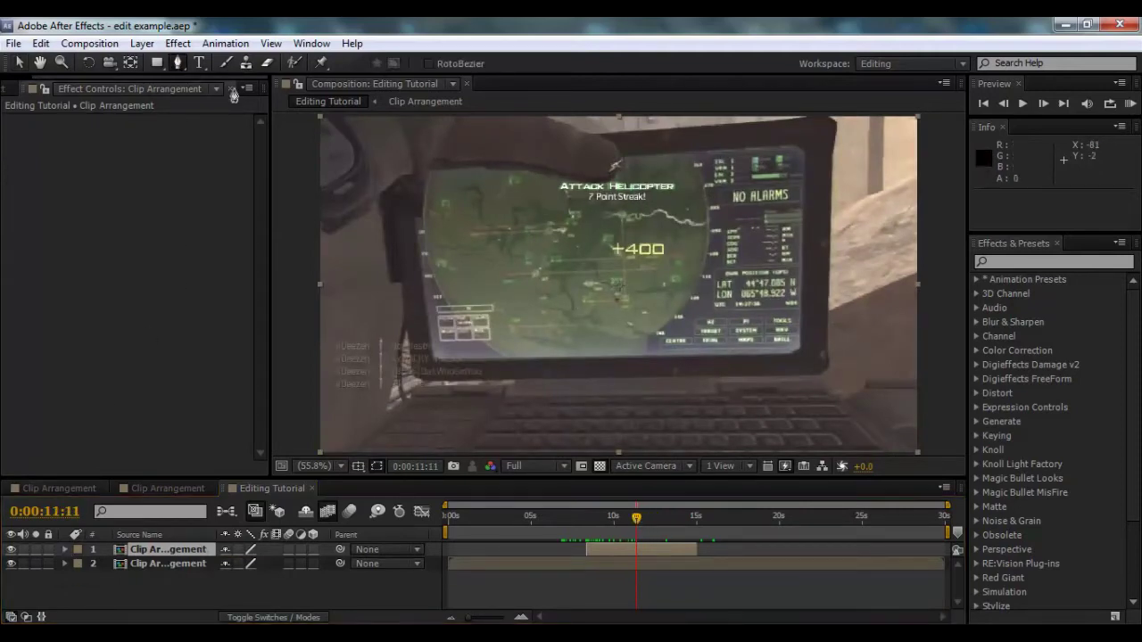
pyautogui.click(434, 358)
pyautogui.click(413, 218)
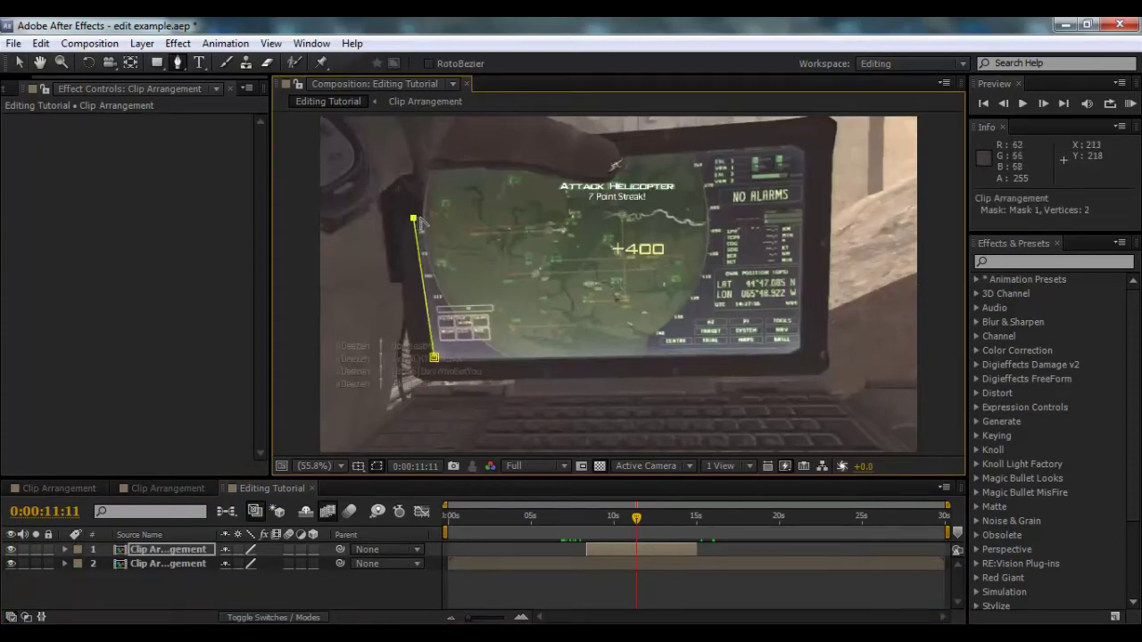
pyautogui.click(423, 216)
pyautogui.click(431, 170)
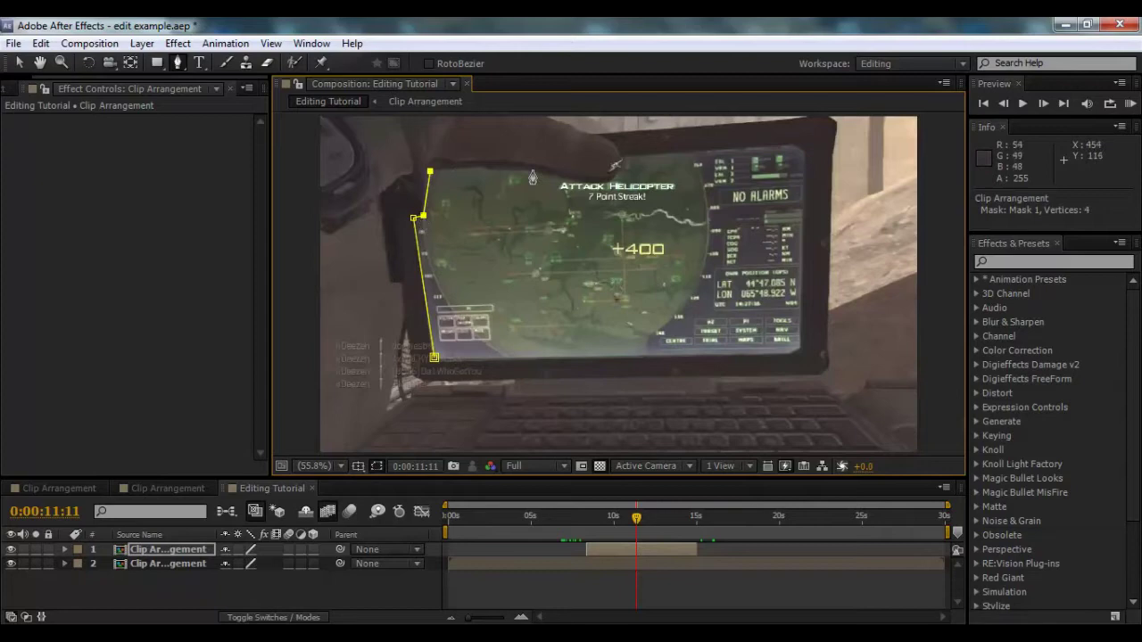
pyautogui.moveTo(528, 170); pyautogui.dragTo(546, 171)
pyautogui.click(609, 180)
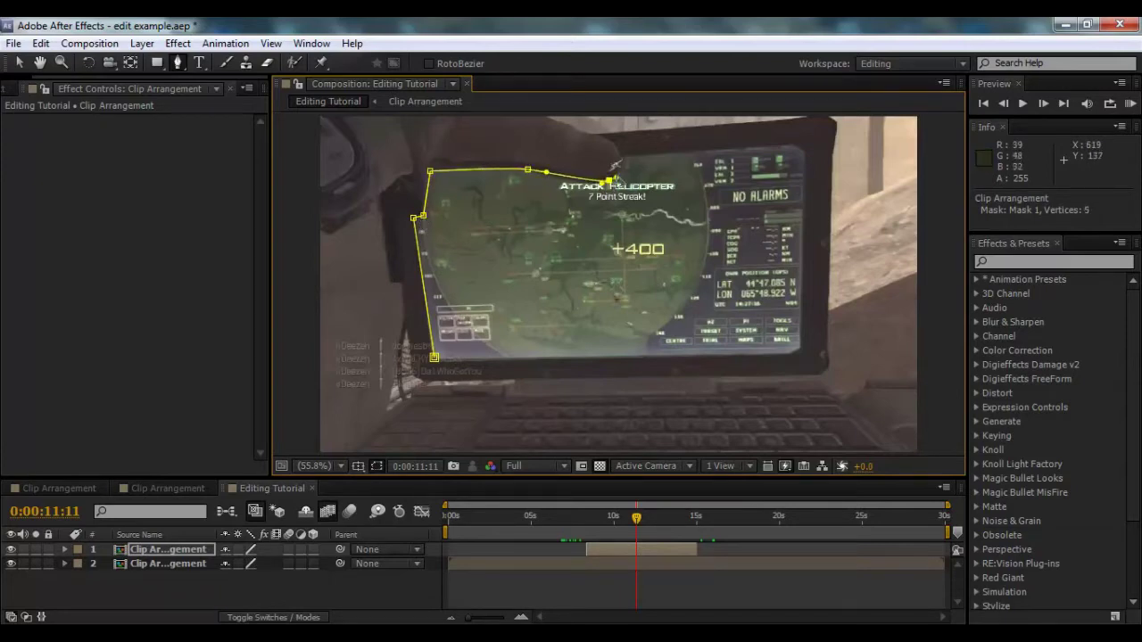
pyautogui.click(623, 161)
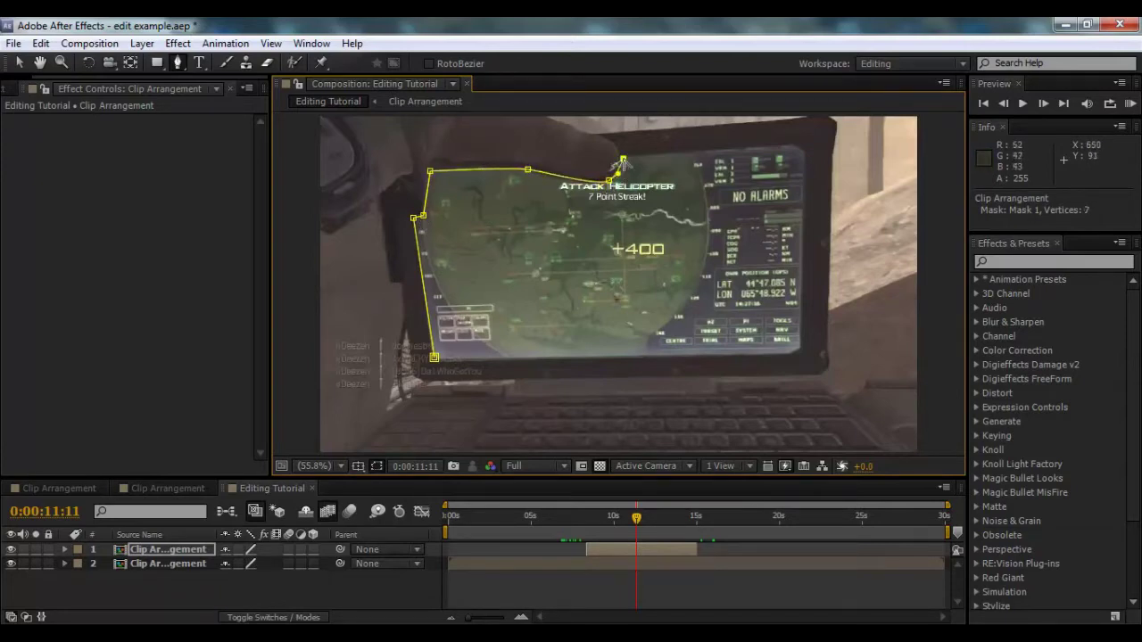
# Step: Trace the screen's right and bottom edges and close the 11-vertex mask
pyautogui.click(791, 146)
pyautogui.click(806, 151)
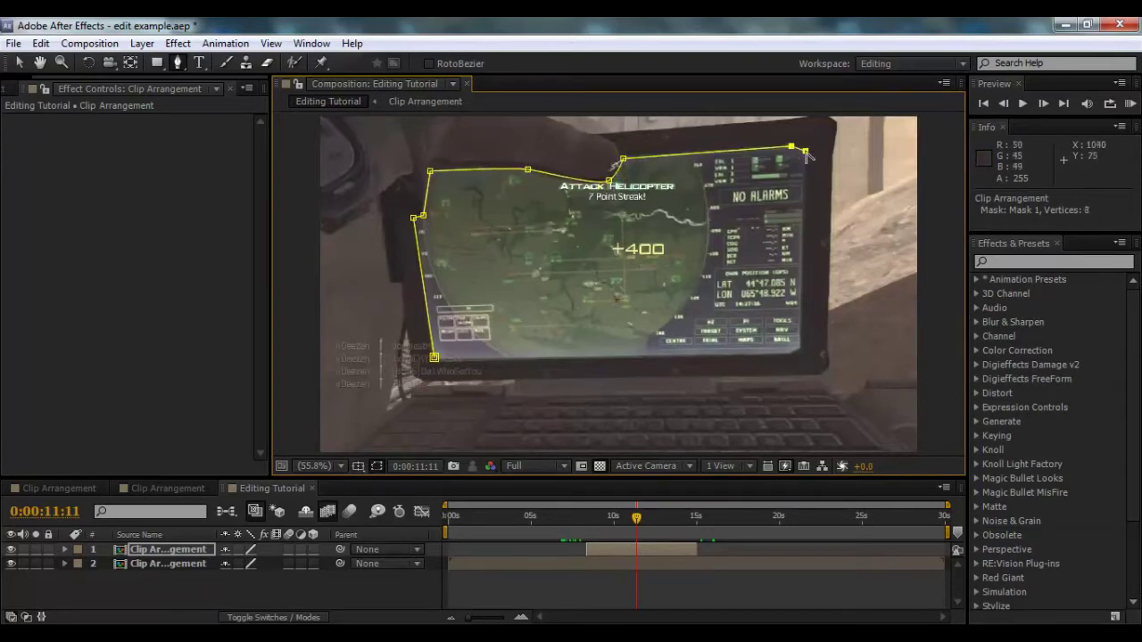
pyautogui.click(801, 349)
pyautogui.click(789, 355)
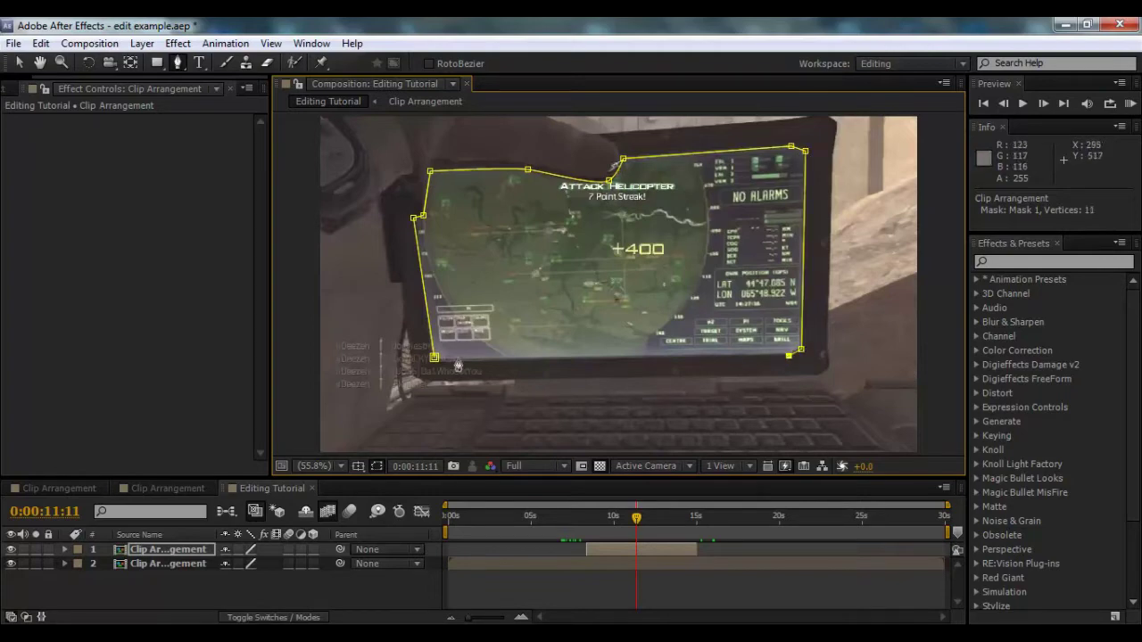
pyautogui.click(434, 357)
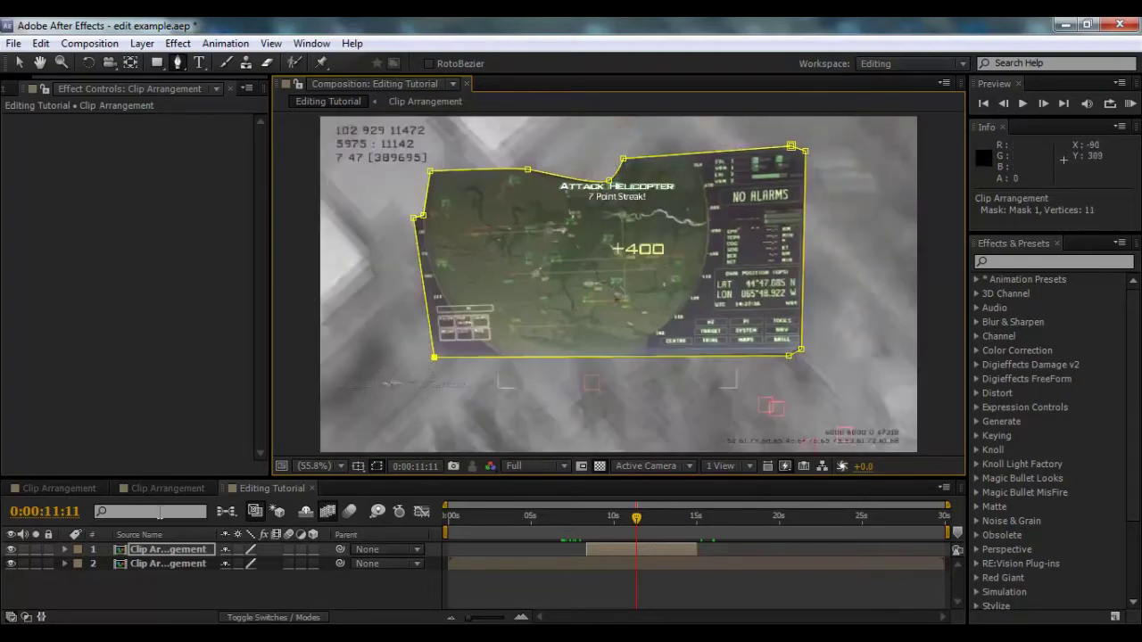
pyautogui.click(150, 553)
pyautogui.click(65, 550)
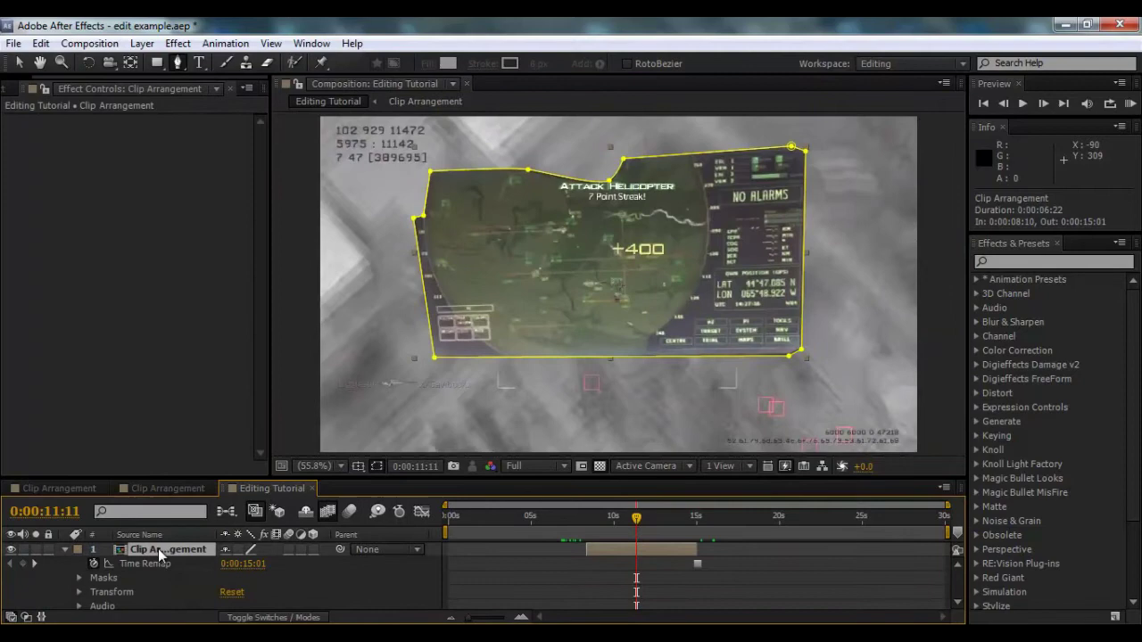
# Step: Set Mask 1 on the top layer to Inverted and scrub to check the inset footage
pyautogui.press('m')
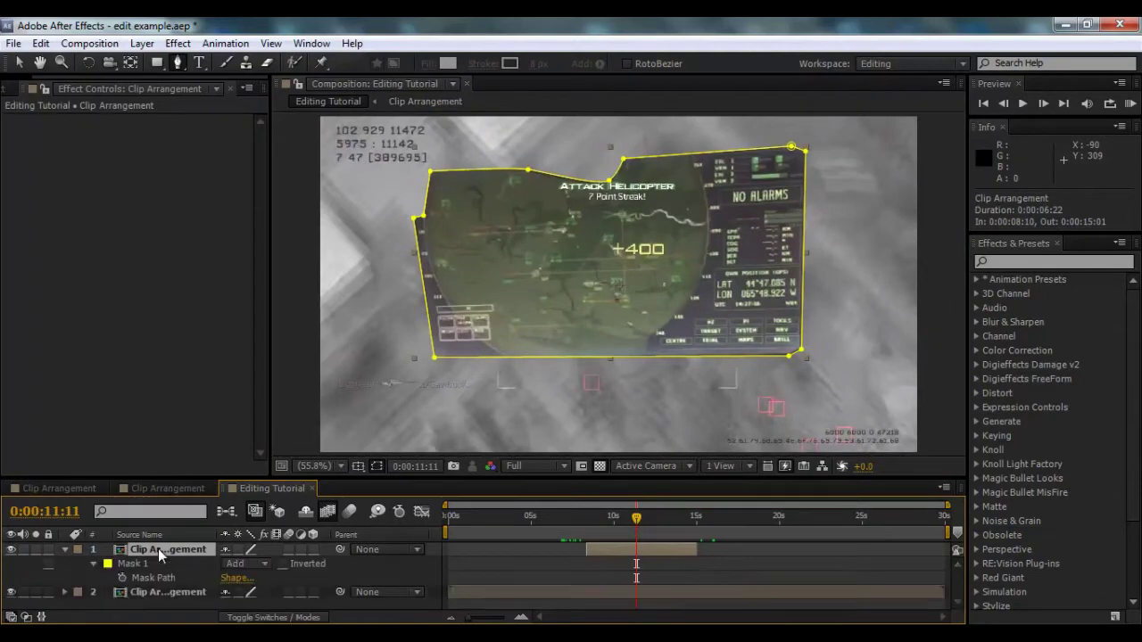
pyautogui.click(282, 564)
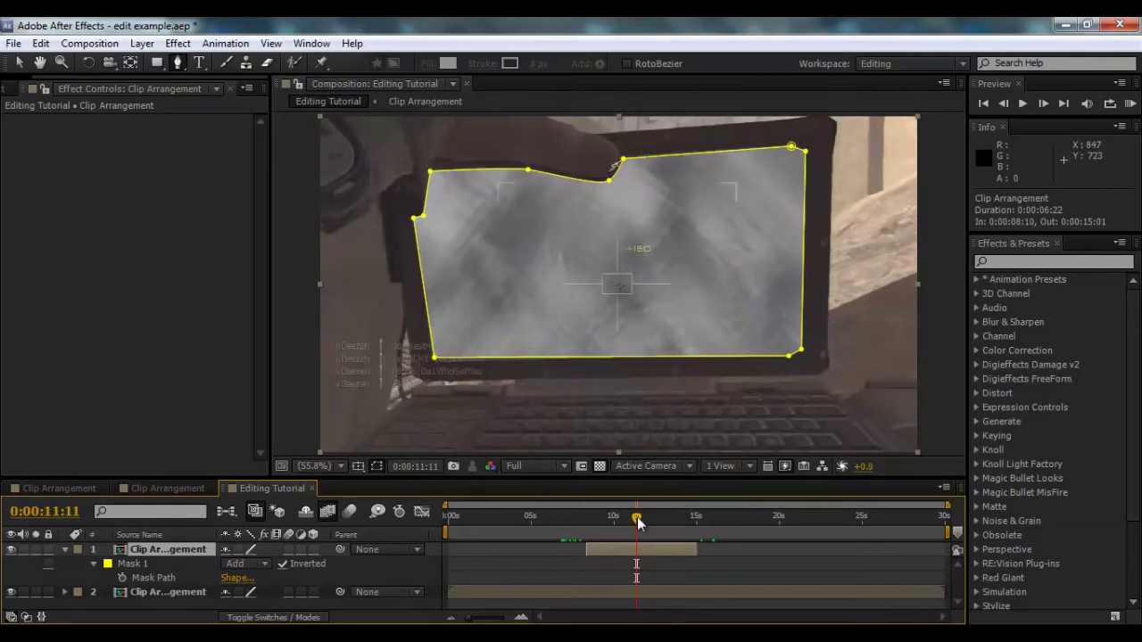
pyautogui.moveTo(638, 522); pyautogui.dragTo(610, 522)
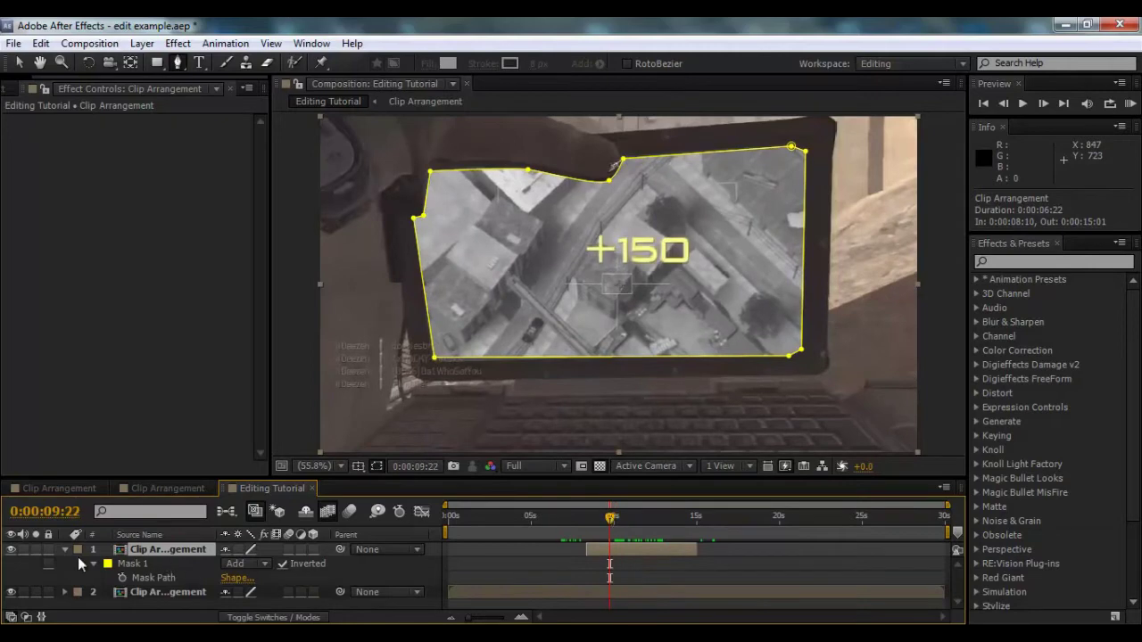
# Step: Split the second Clip Arrangement layer at 0:00:08:15
pyautogui.click(64, 549)
pyautogui.click(174, 563)
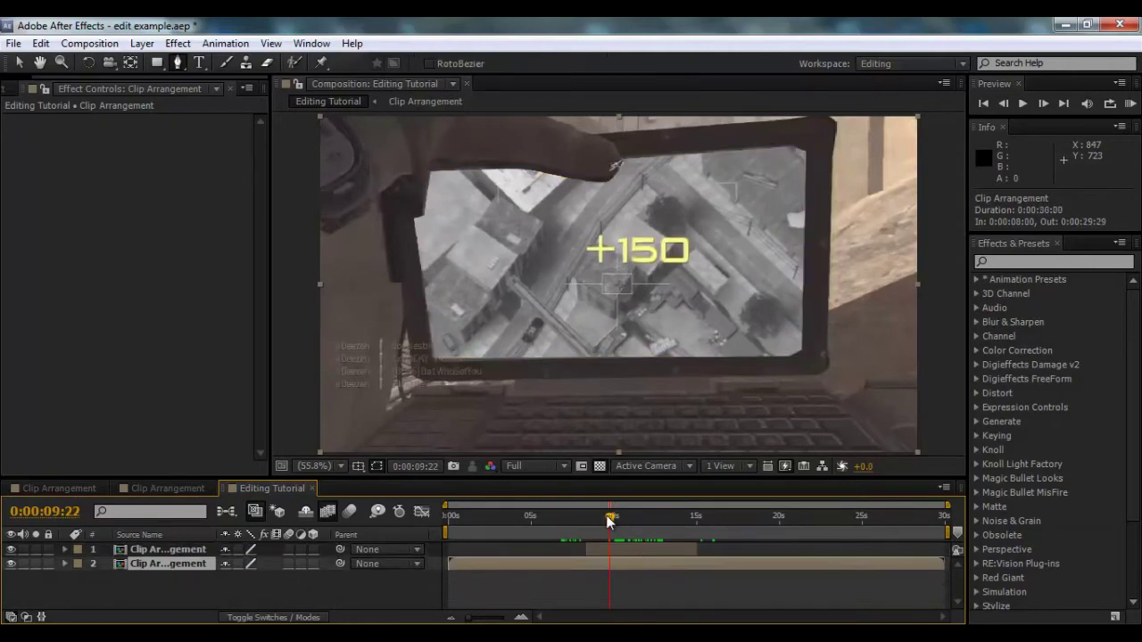
pyautogui.moveTo(610, 522); pyautogui.dragTo(585, 524)
pyautogui.moveTo(467, 617); pyautogui.dragTo(533, 620)
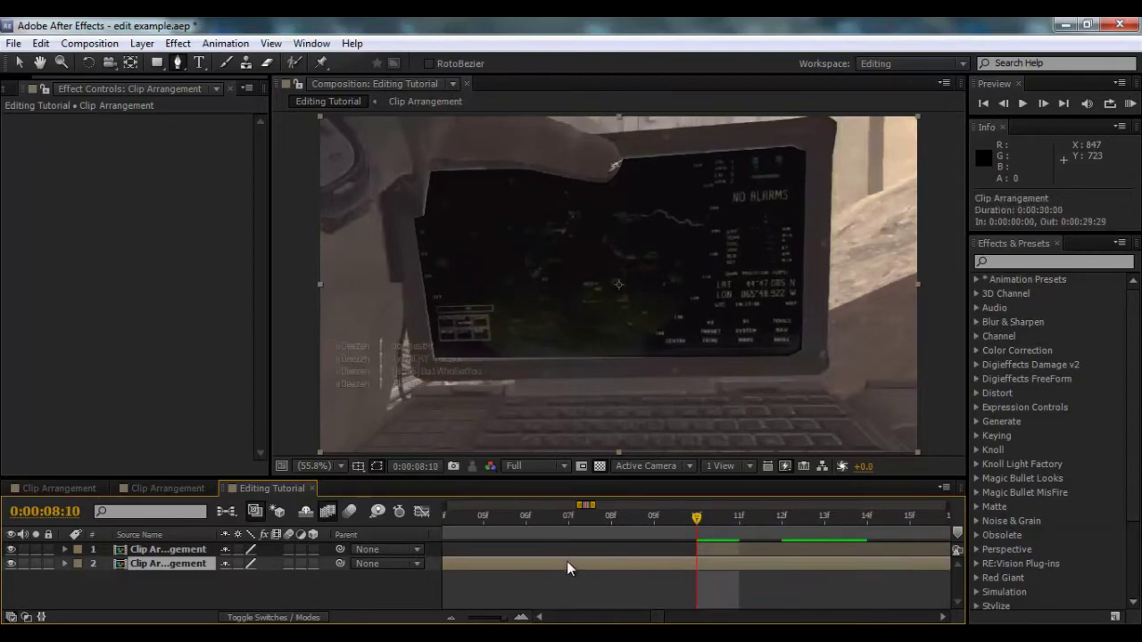
pyautogui.hotkey('ctrl', 'shift', 'd')
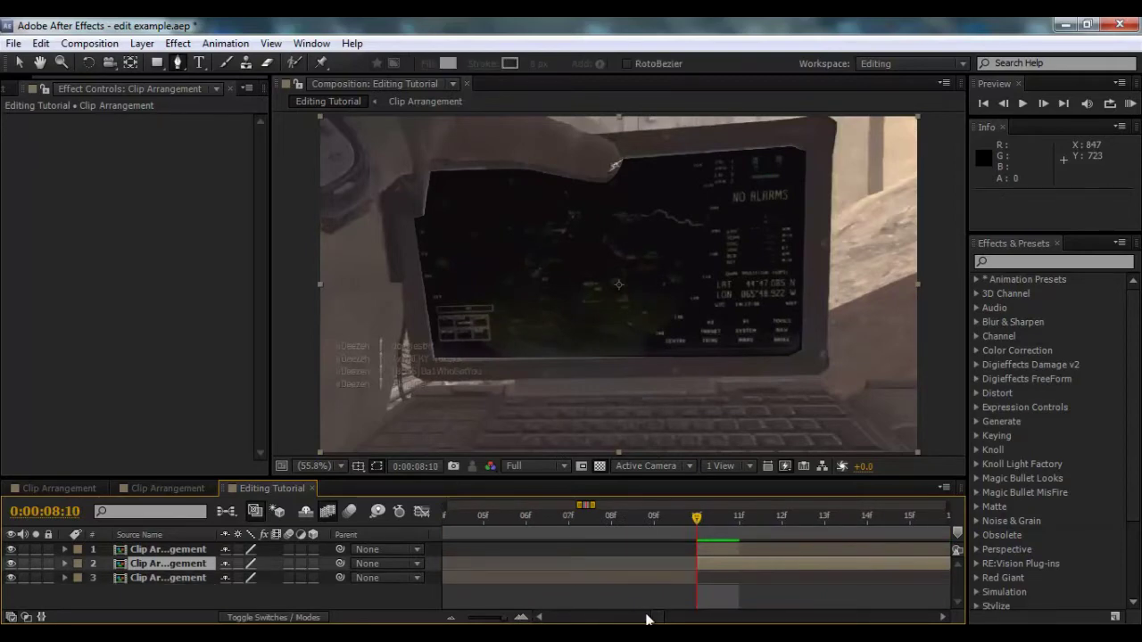
pyautogui.hotkey('ctrl', 'z')
pyautogui.moveTo(711, 528); pyautogui.dragTo(908, 531)
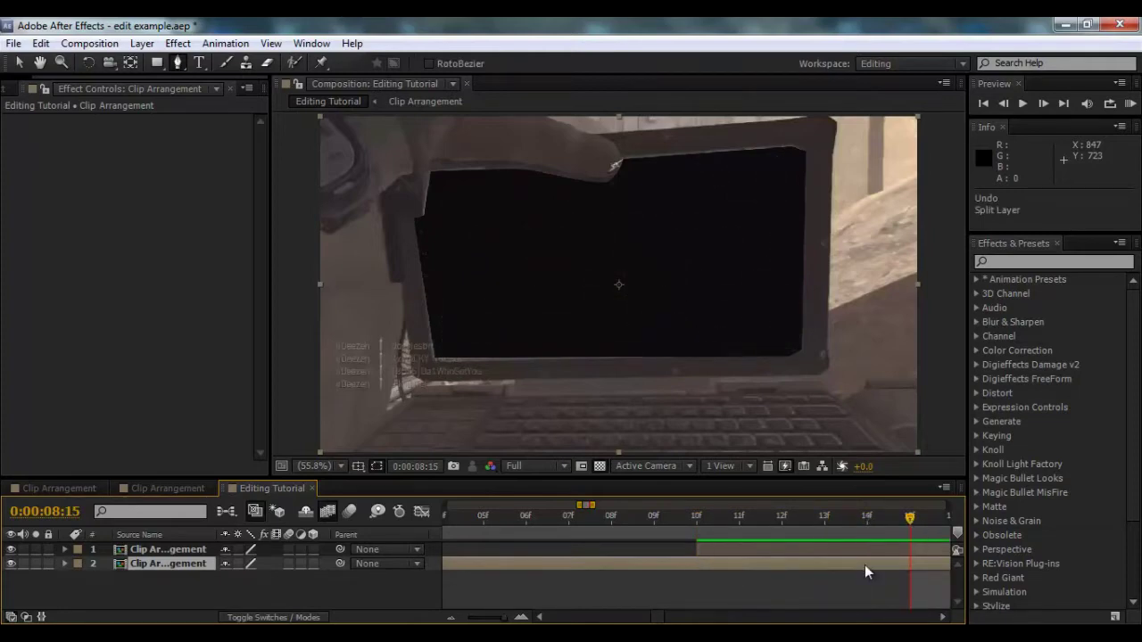
pyautogui.hotkey('ctrl', 'shift', 'd')
pyautogui.hotkey('ctrl', 'z')
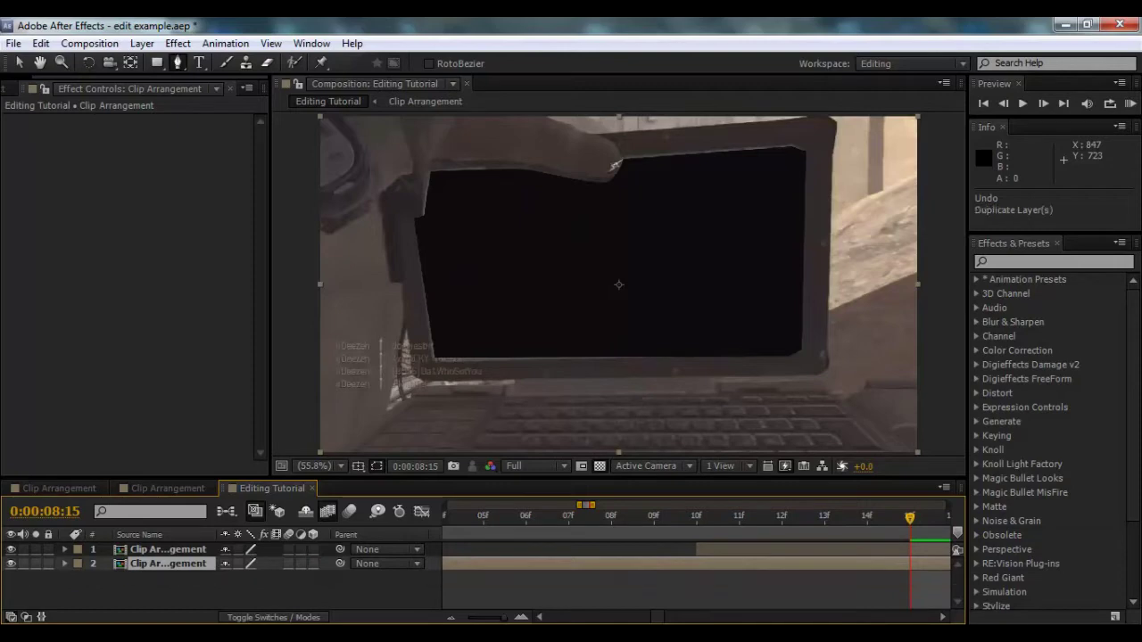
pyautogui.hotkey('ctrl', 'shift', 'd')
# Step: Split the footage layer again at 0:00:15:01, giving four clip layers
pyautogui.moveTo(666, 621); pyautogui.dragTo(670, 620)
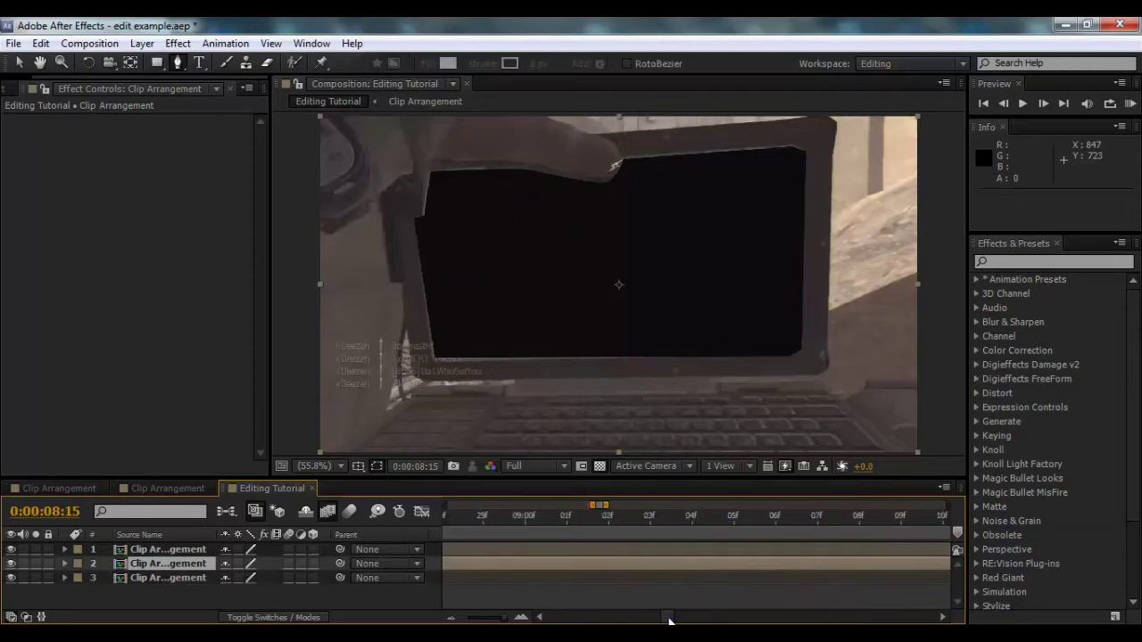
pyautogui.moveTo(509, 620); pyautogui.dragTo(498, 619)
pyautogui.moveTo(622, 616); pyautogui.dragTo(710, 616)
pyautogui.moveTo(688, 518); pyautogui.dragTo(689, 522)
pyautogui.click(1007, 103)
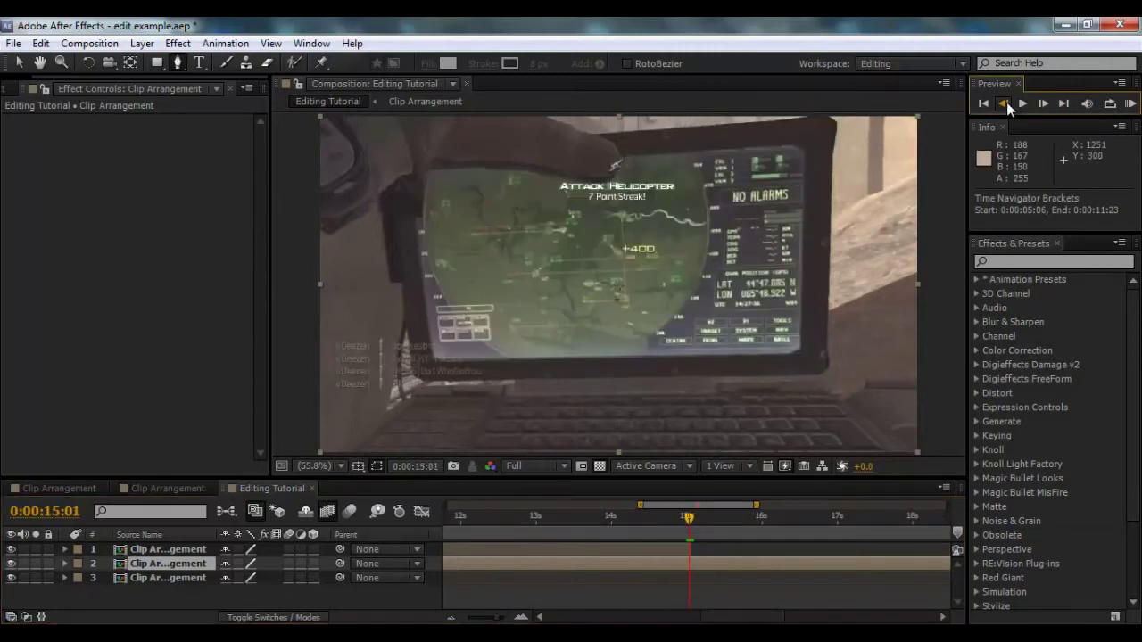
pyautogui.click(1042, 104)
pyautogui.hotkey('ctrl', 'shift', 'd')
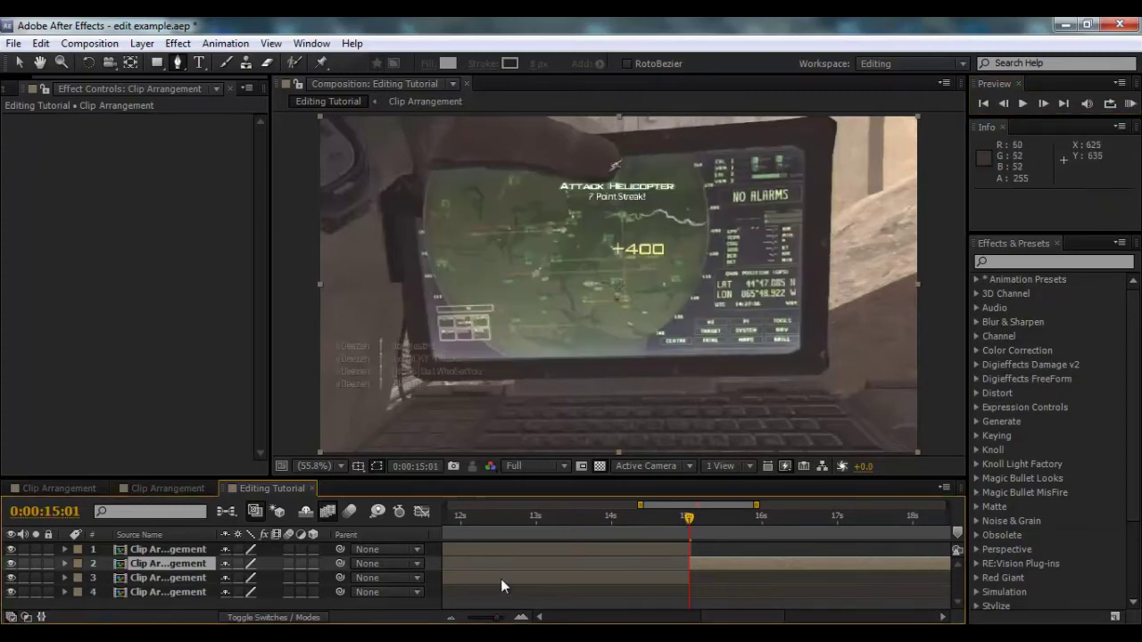
pyautogui.moveTo(730, 617); pyautogui.dragTo(683, 622)
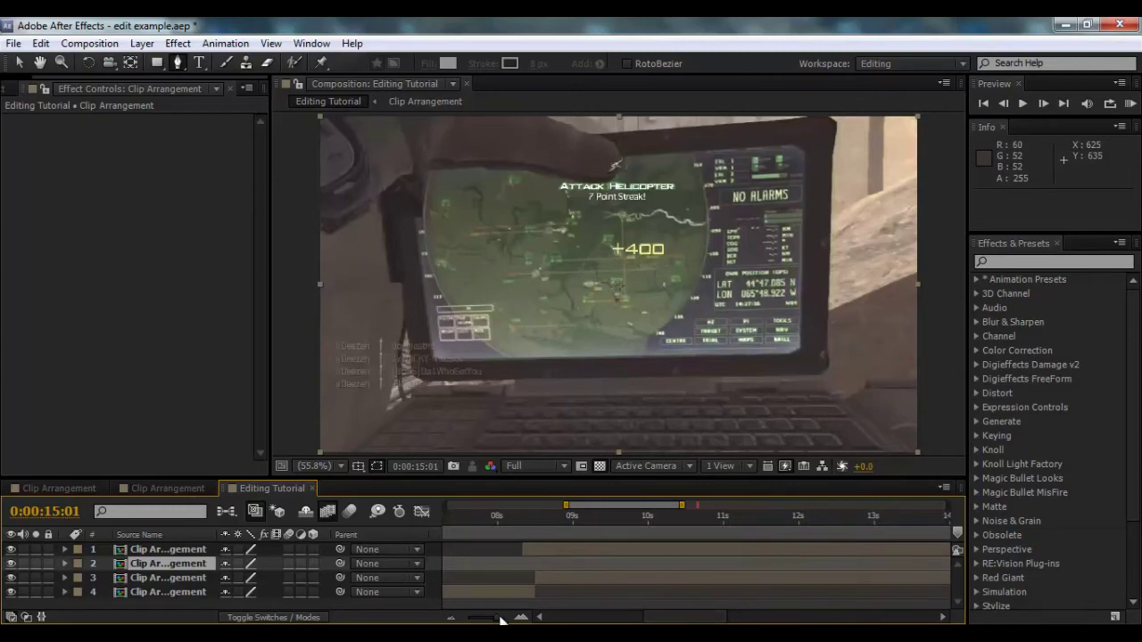
# Step: At 0:00:10:11, scale the third clip layer down to 68%
pyautogui.moveTo(501, 620); pyautogui.dragTo(487, 622)
pyautogui.click(586, 518)
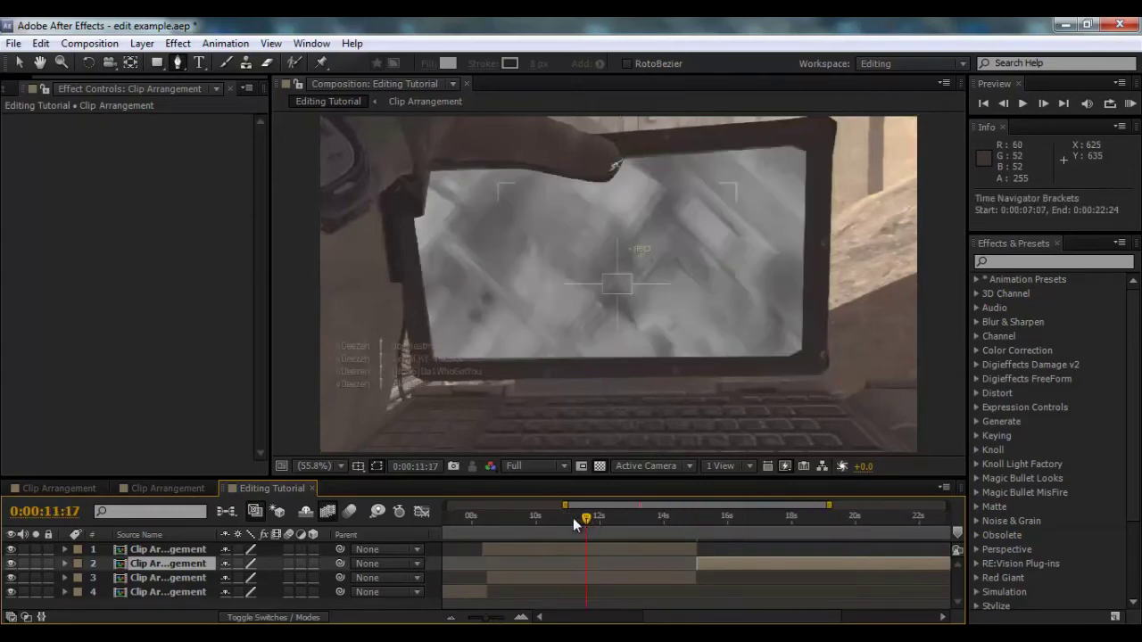
pyautogui.moveTo(573, 517); pyautogui.dragTo(547, 518)
pyautogui.click(543, 582)
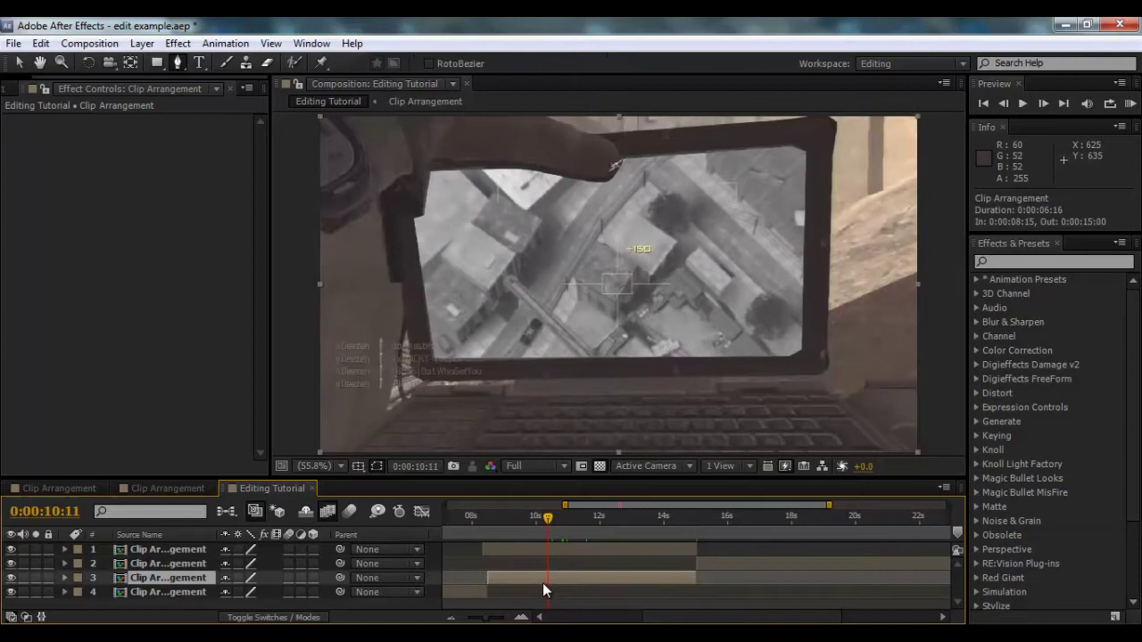
pyautogui.press('s')
pyautogui.moveTo(278, 595); pyautogui.dragTo(250, 595)
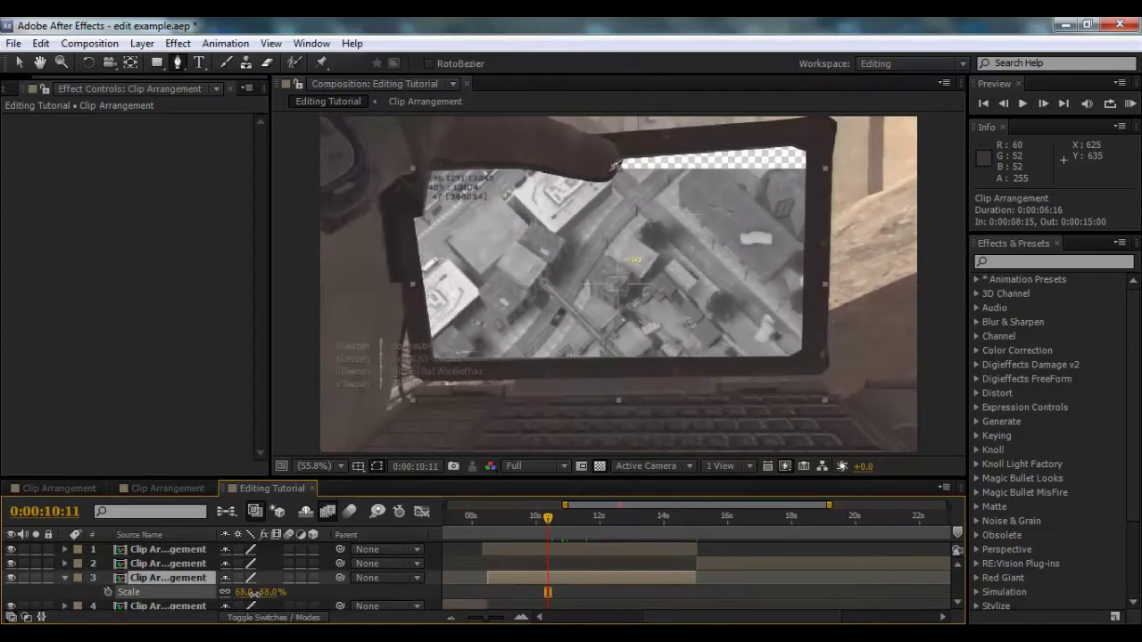
# Step: Move the scaled aerial footage over the laptop screen, keeping Scale at 68%
pyautogui.moveTo(568, 340); pyautogui.dragTo(568, 375)
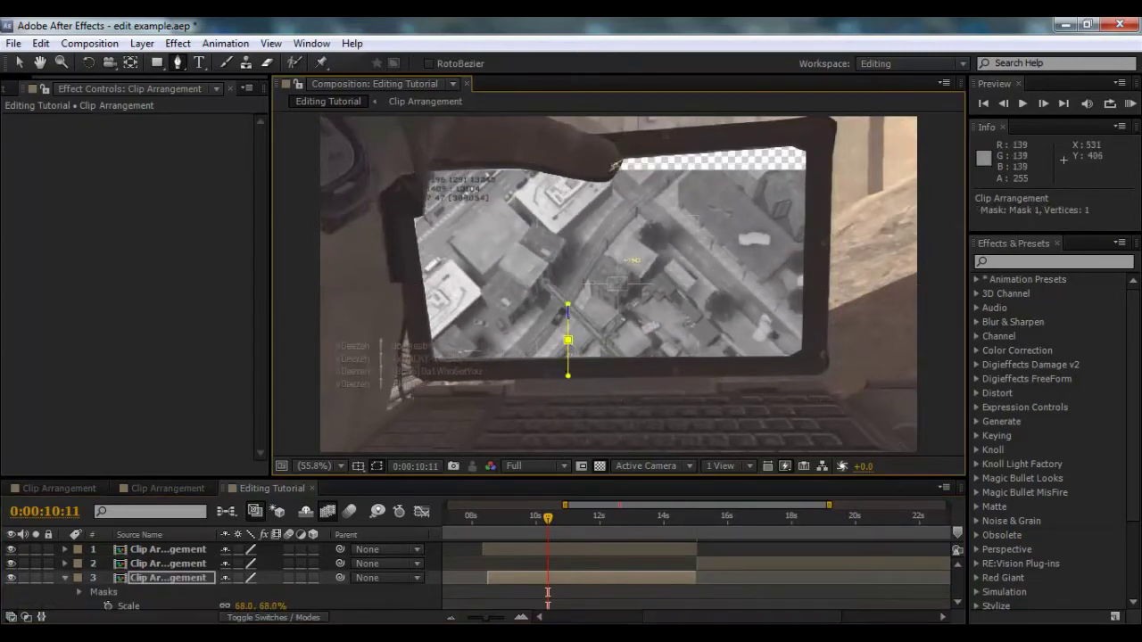
pyautogui.hotkey('ctrl', 'z')
pyautogui.click(21, 63)
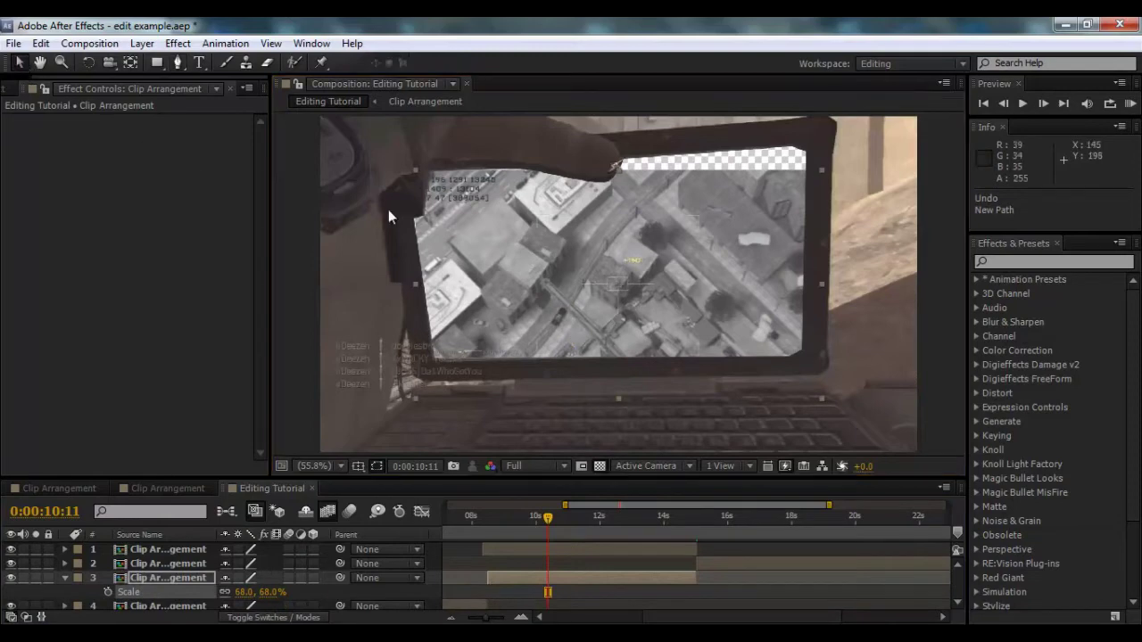
pyautogui.moveTo(665, 296); pyautogui.dragTo(670, 259)
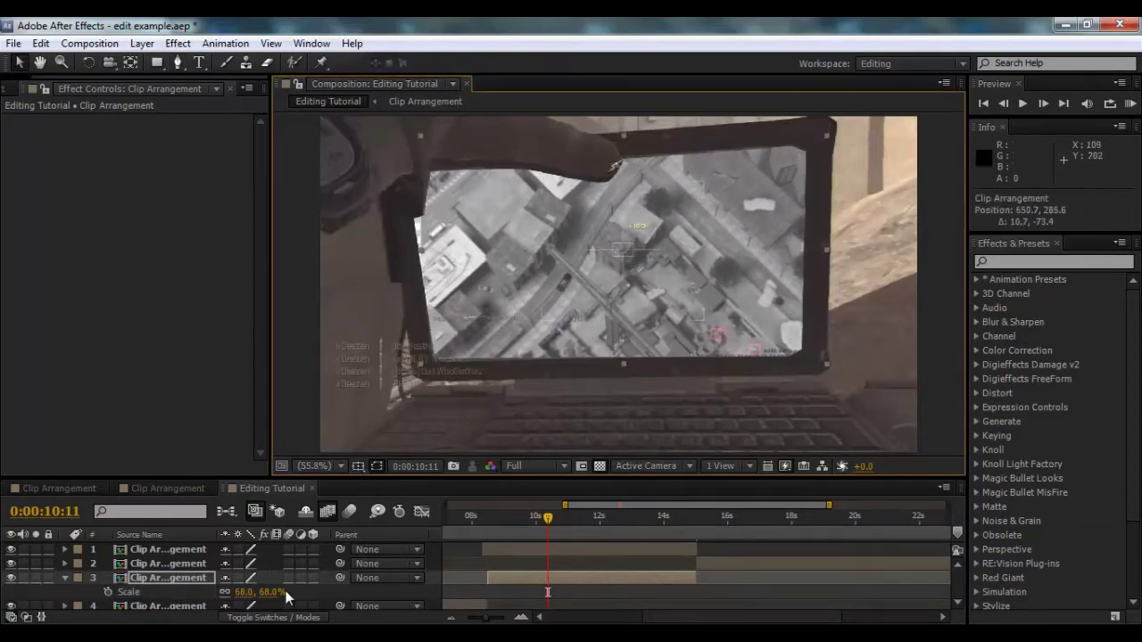
pyautogui.moveTo(265, 592); pyautogui.dragTo(257, 591)
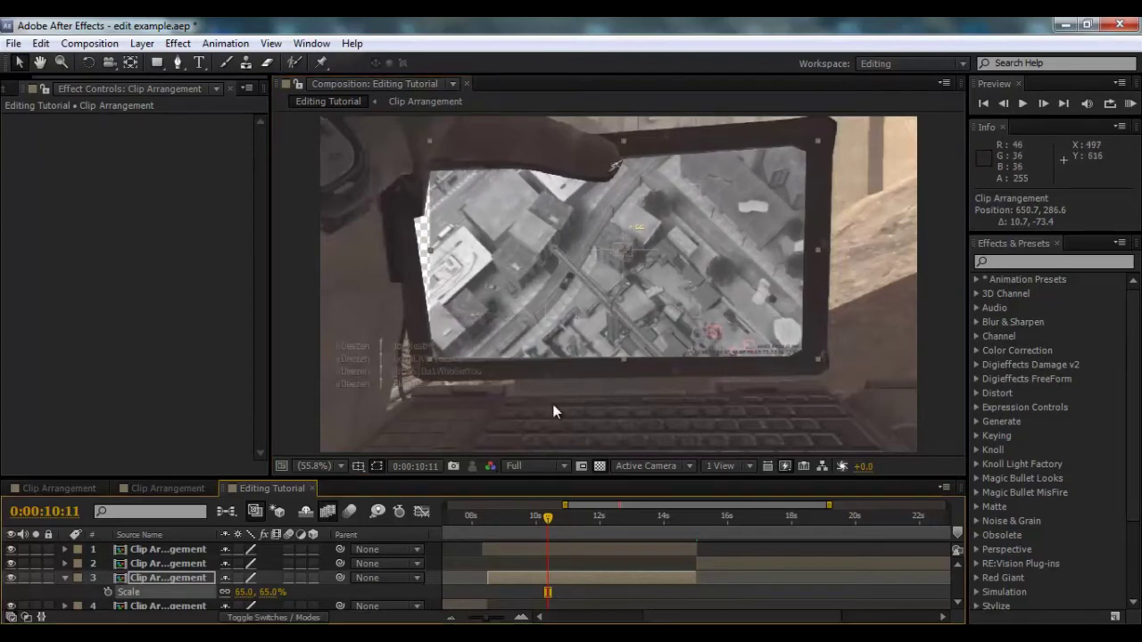
pyautogui.moveTo(642, 265); pyautogui.dragTo(625, 270)
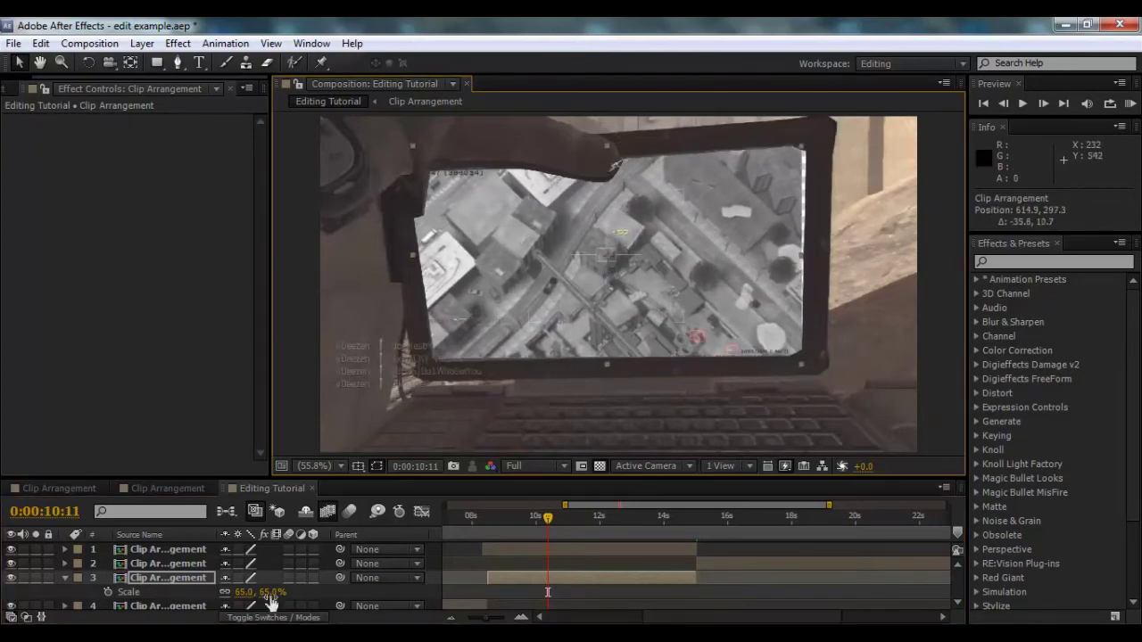
pyautogui.moveTo(270, 594); pyautogui.dragTo(278, 594)
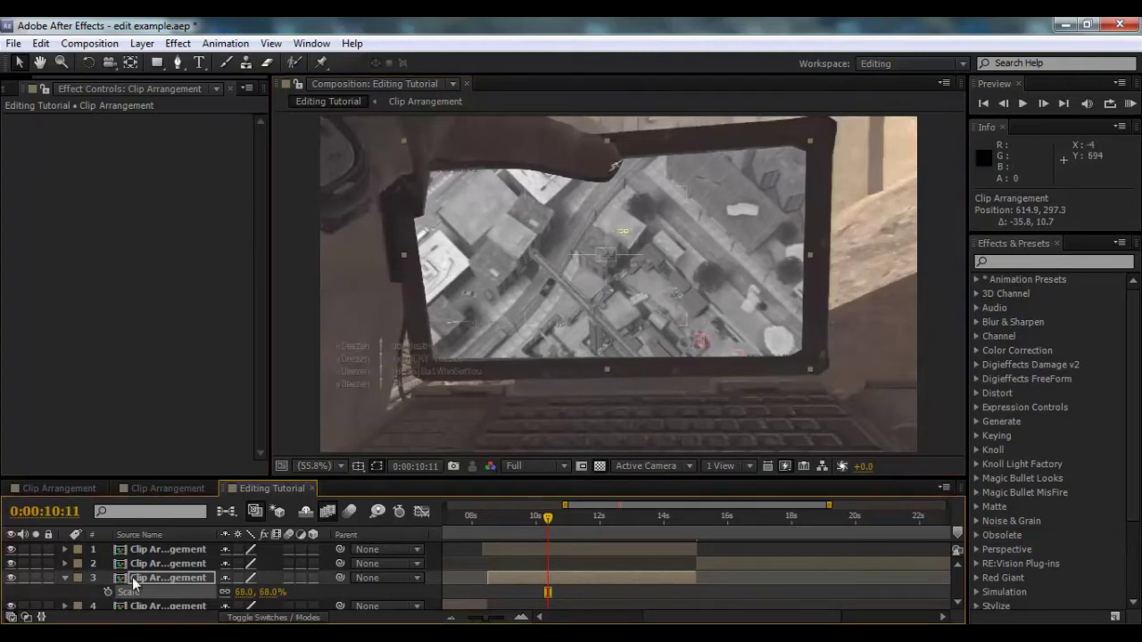
pyautogui.click(65, 579)
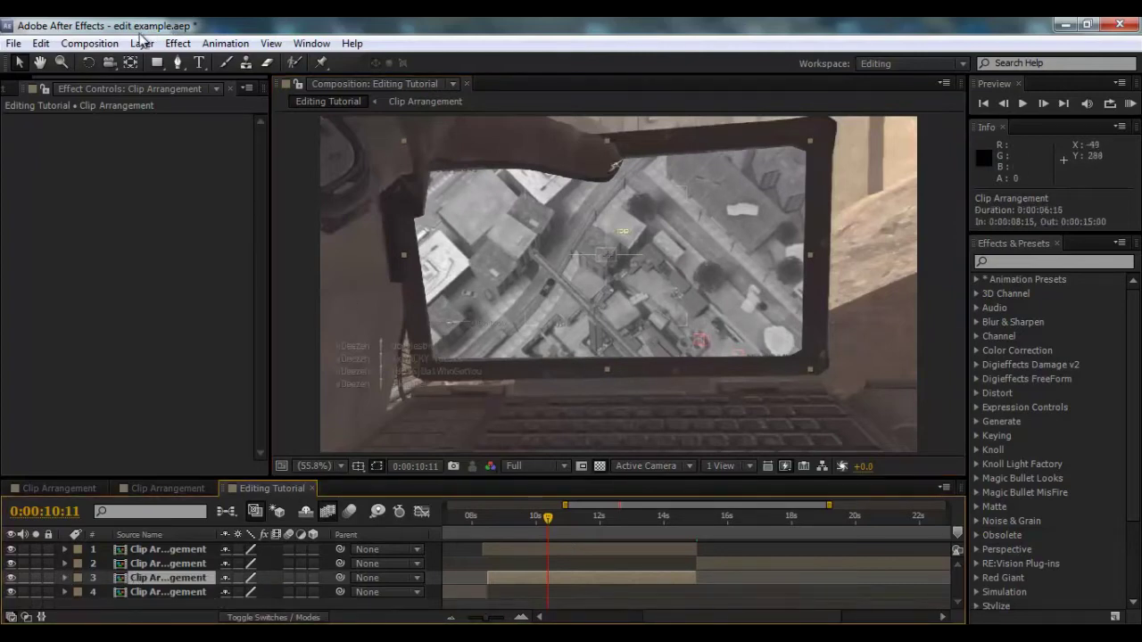
# Step: Apply Corner Pin to the third layer and pin its upper corners to the screen
pyautogui.click(177, 43)
pyautogui.moveTo(252, 247)
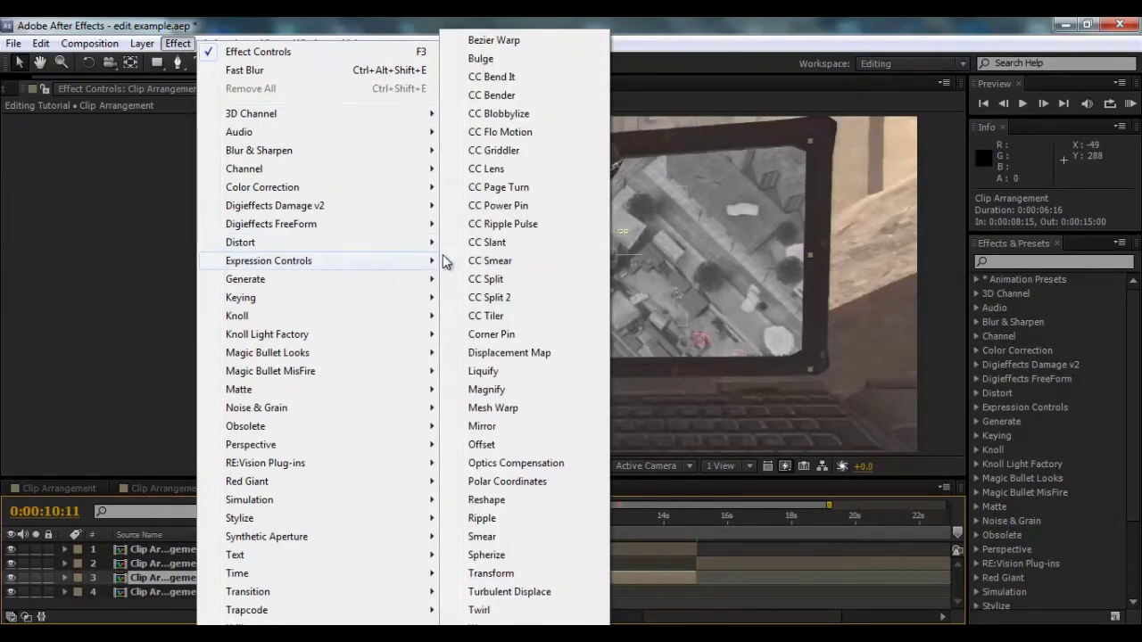
pyautogui.click(492, 333)
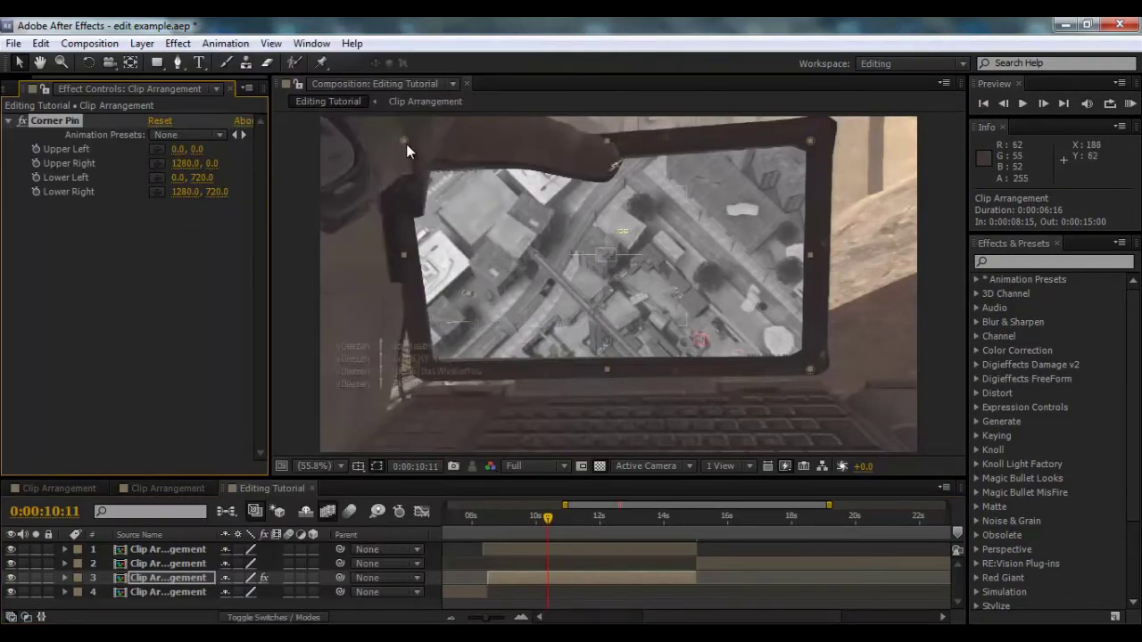
pyautogui.moveTo(179, 154); pyautogui.dragTo(274, 158)
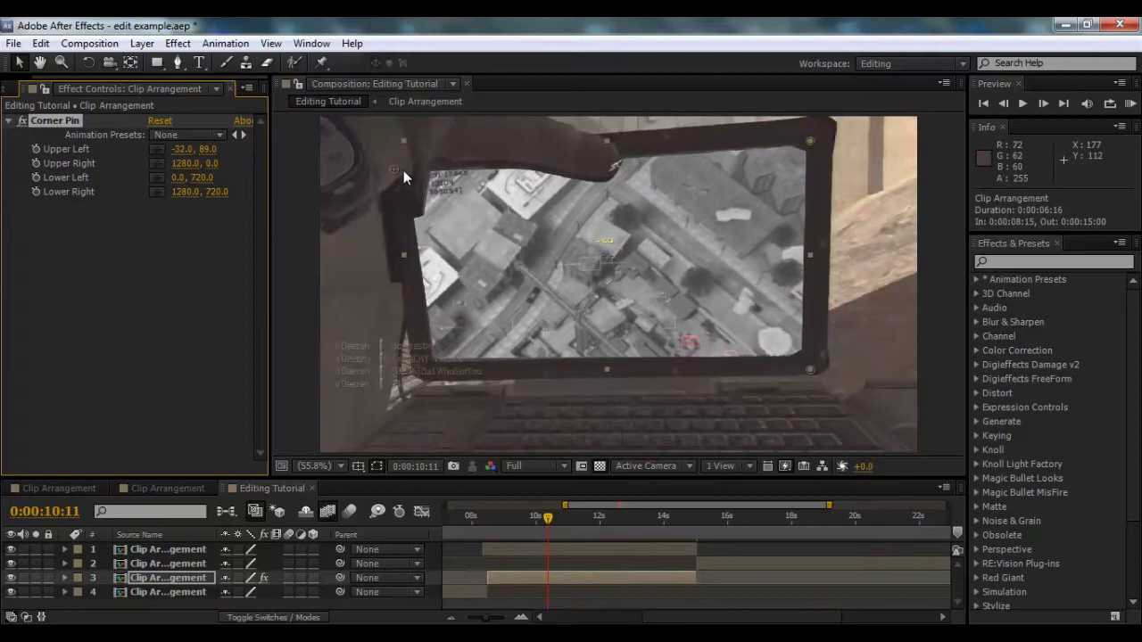
pyautogui.moveTo(393, 168); pyautogui.dragTo(403, 164)
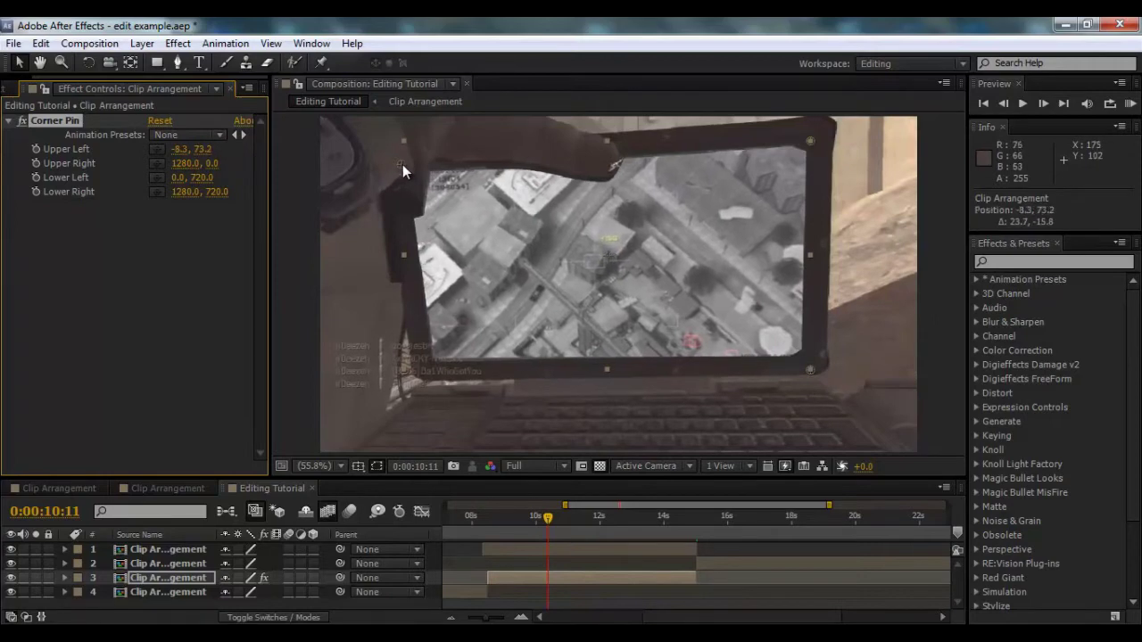
pyautogui.click(222, 165)
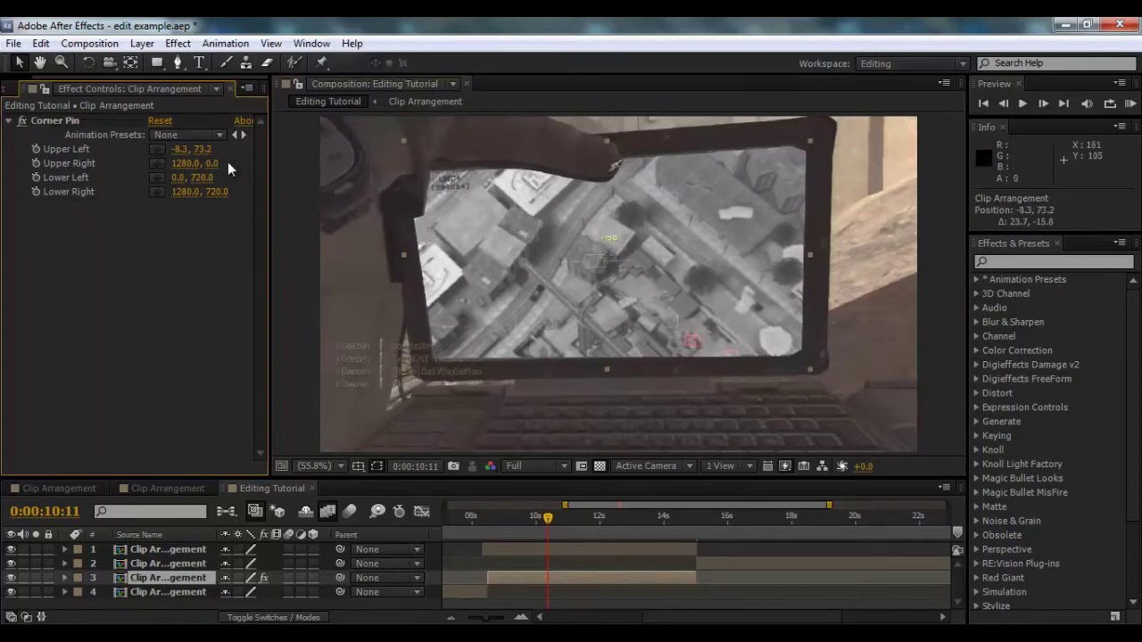
pyautogui.moveTo(186, 164); pyautogui.dragTo(197, 168)
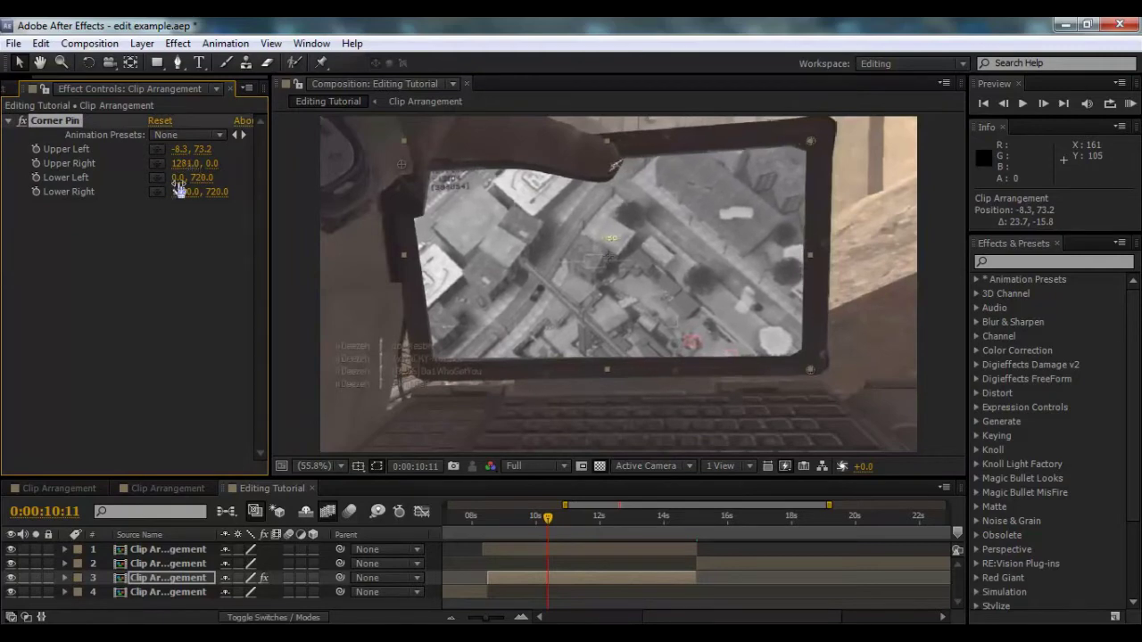
# Step: Fit the lower-left and lower-right corner pins onto the screen's bottom corners
pyautogui.moveTo(178, 189); pyautogui.dragTo(225, 189)
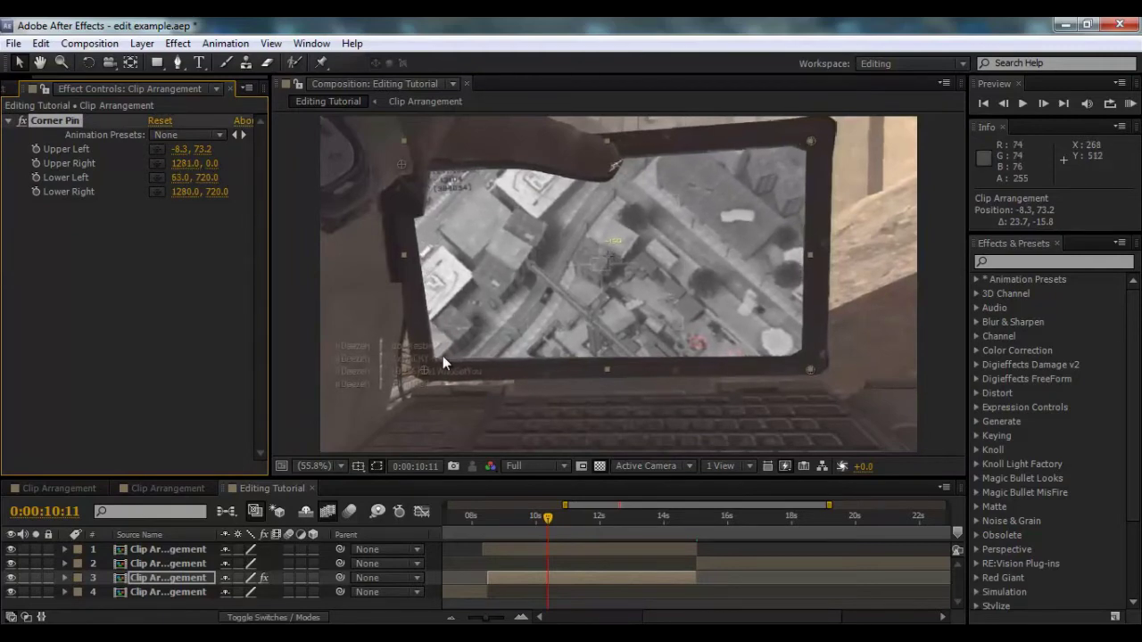
pyautogui.moveTo(428, 370); pyautogui.dragTo(431, 362)
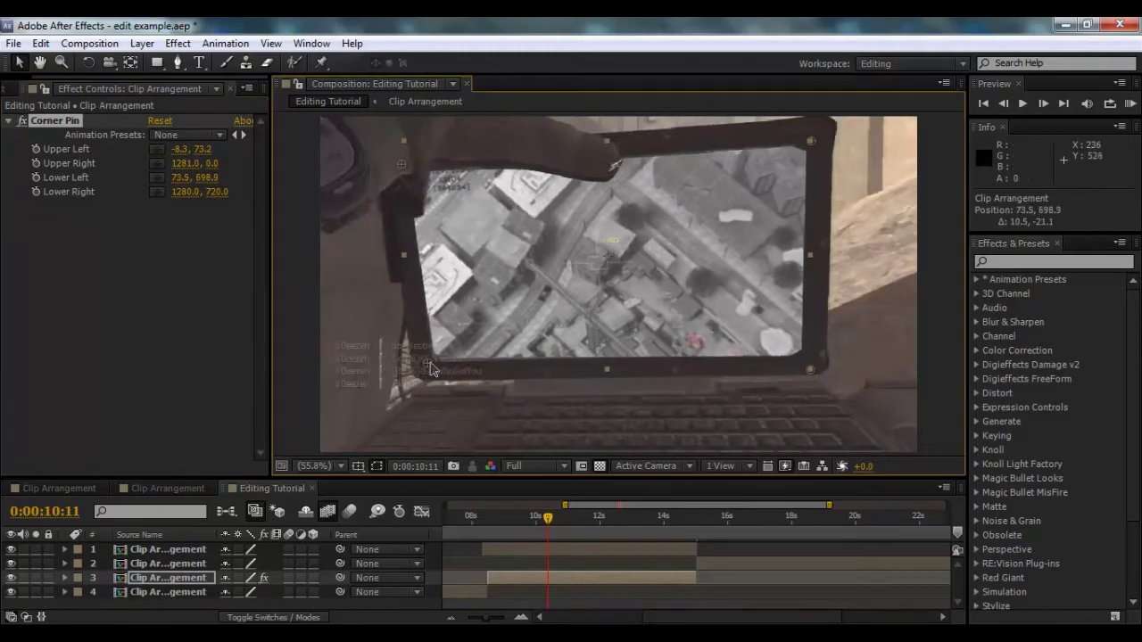
pyautogui.moveTo(185, 192); pyautogui.dragTo(213, 189)
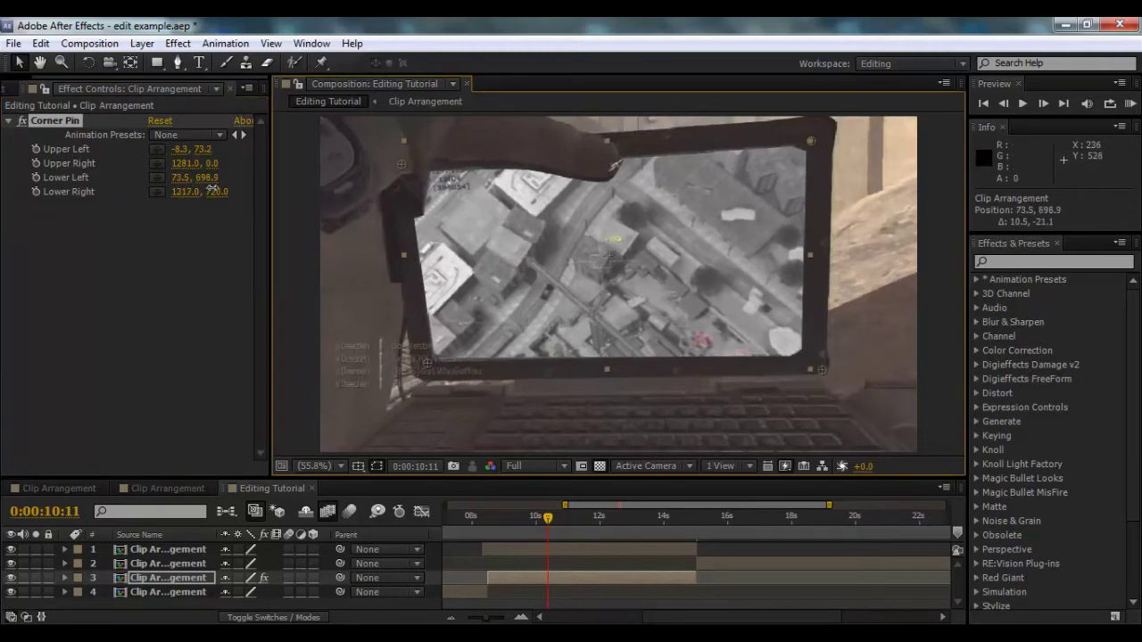
pyautogui.moveTo(822, 369); pyautogui.dragTo(805, 357)
pyautogui.moveTo(547, 516); pyautogui.dragTo(598, 516)
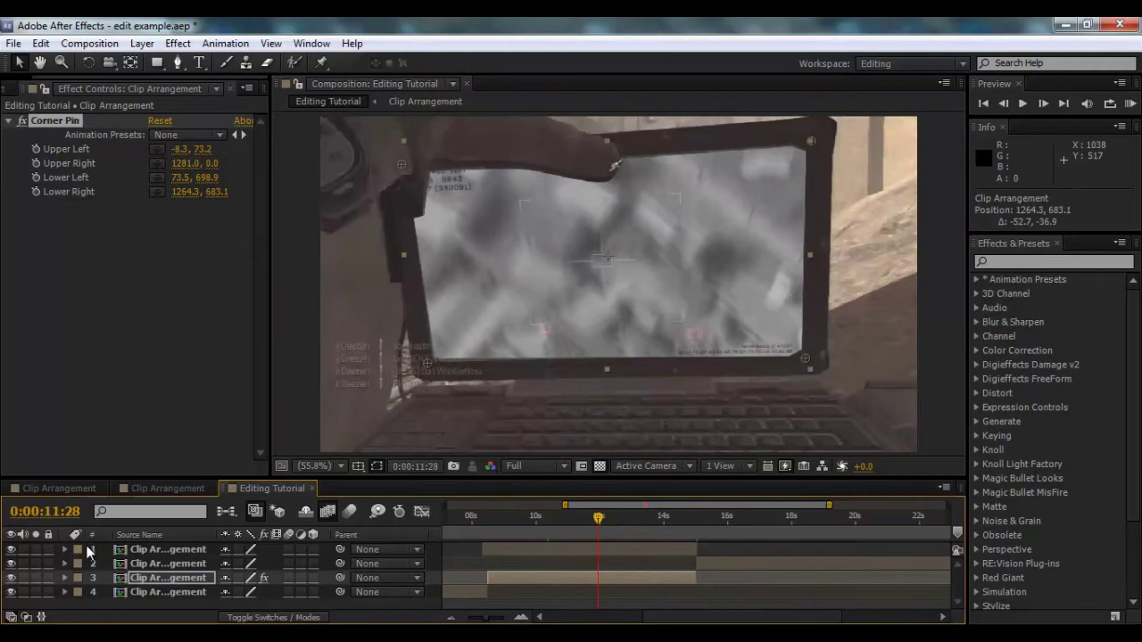
# Step: Scrub to preview the pinned feed, return to 0:00:10:20, and open the Layer menu
pyautogui.moveTo(466, 523); pyautogui.dragTo(584, 529)
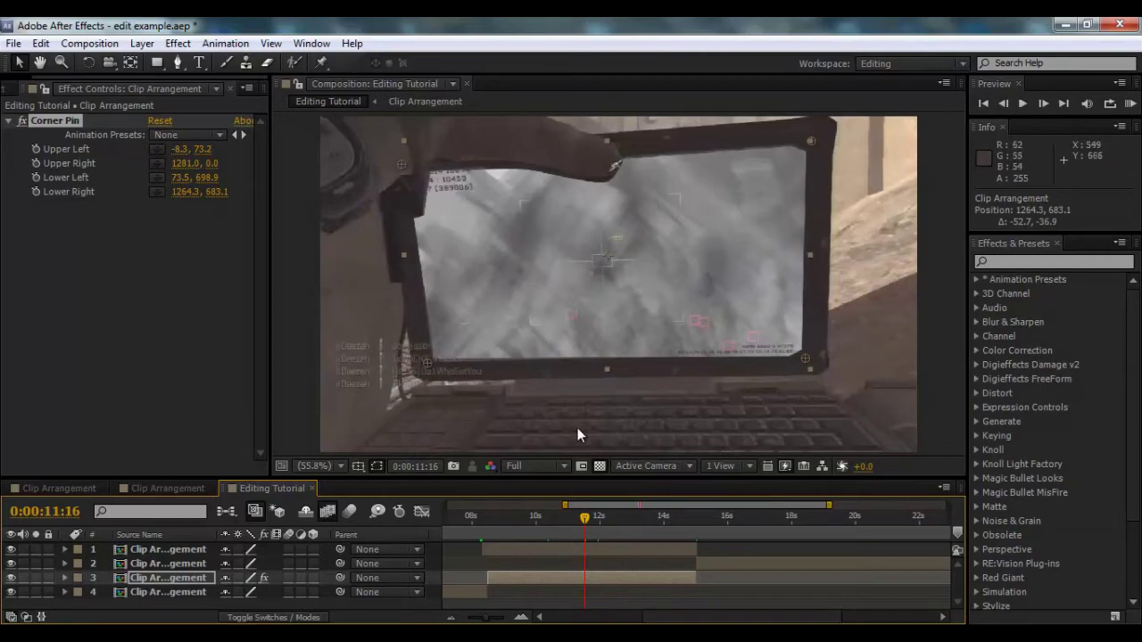
pyautogui.moveTo(584, 522); pyautogui.dragTo(557, 525)
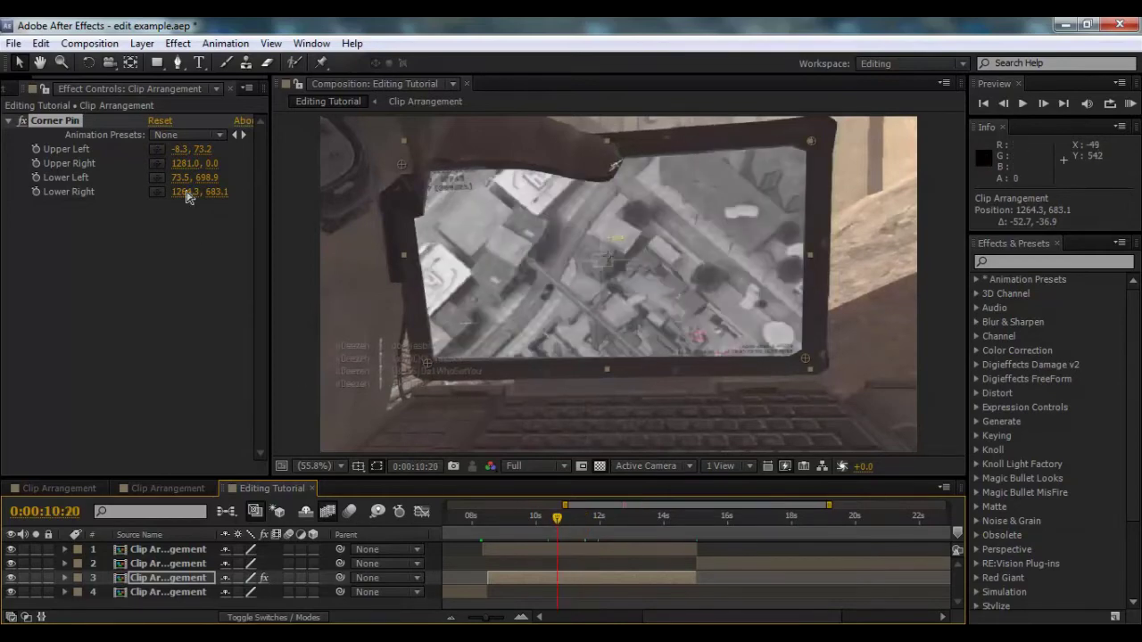
pyautogui.click(141, 44)
# Step: Add an adjustment layer and trace a closed mask around the area left of the screen
pyautogui.moveTo(163, 63)
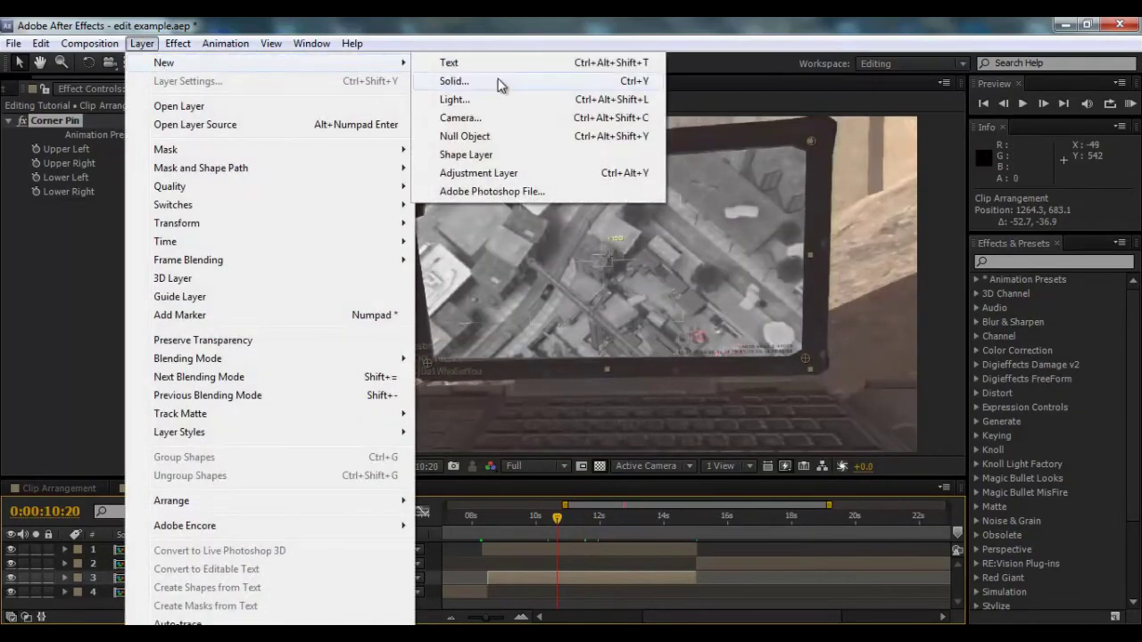
pyautogui.click(492, 171)
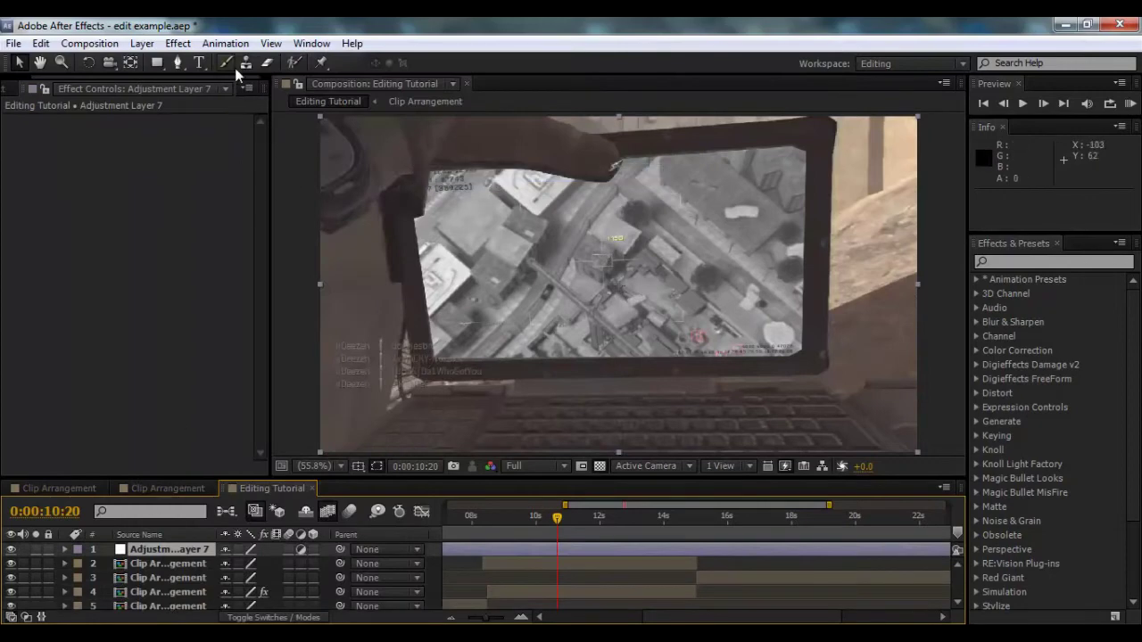
pyautogui.click(176, 62)
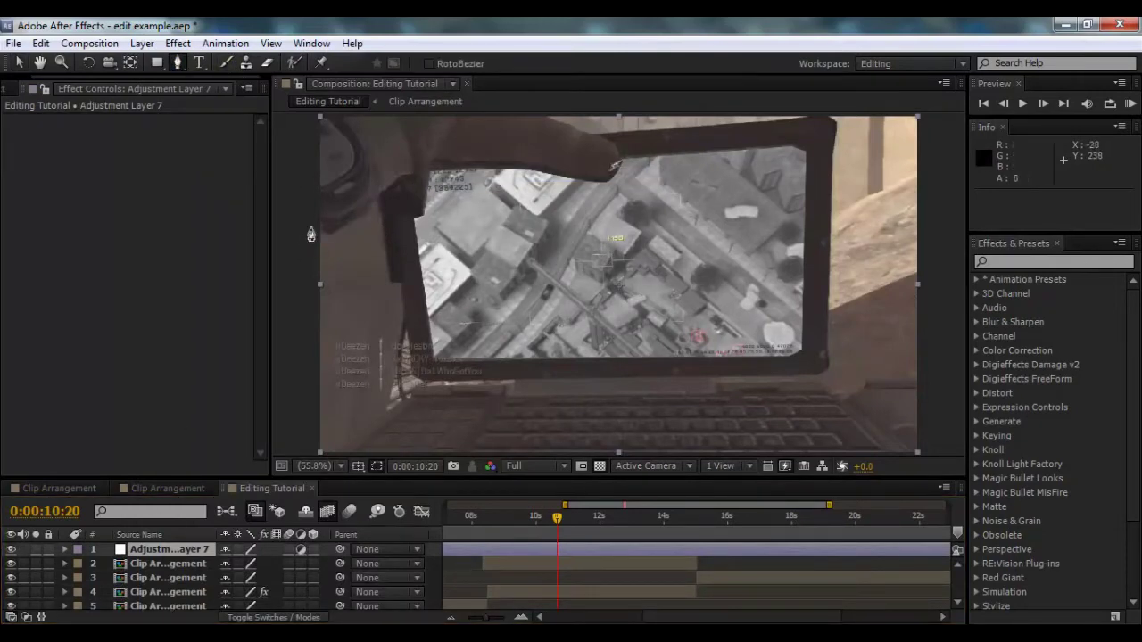
pyautogui.click(310, 227)
pyautogui.click(332, 236)
pyautogui.click(379, 206)
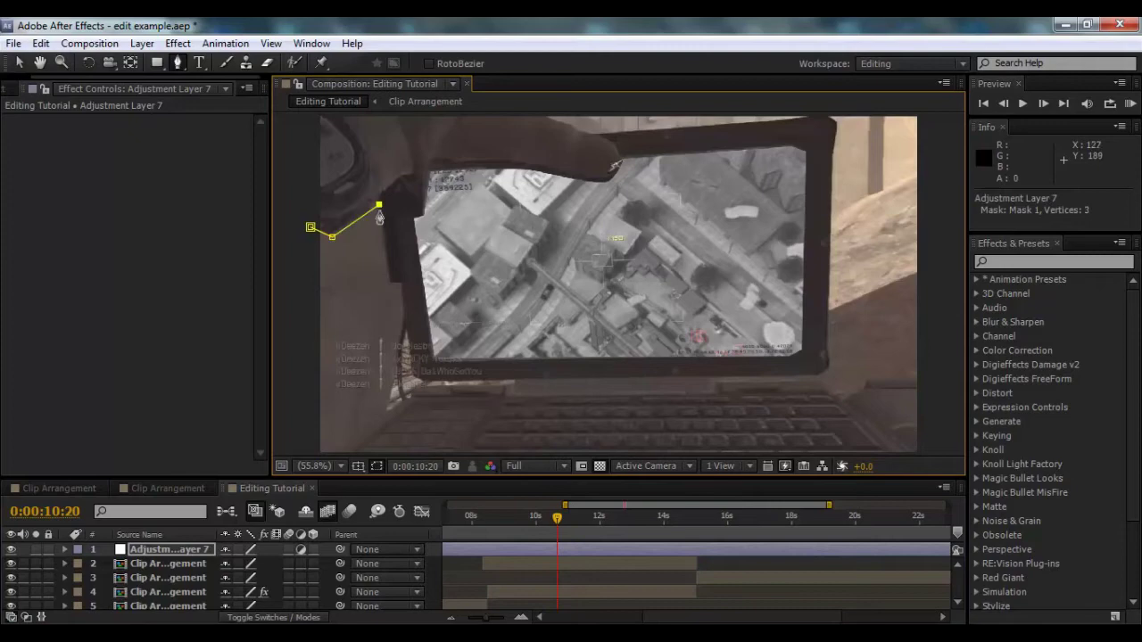
pyautogui.click(389, 284)
pyautogui.click(413, 375)
pyautogui.click(513, 383)
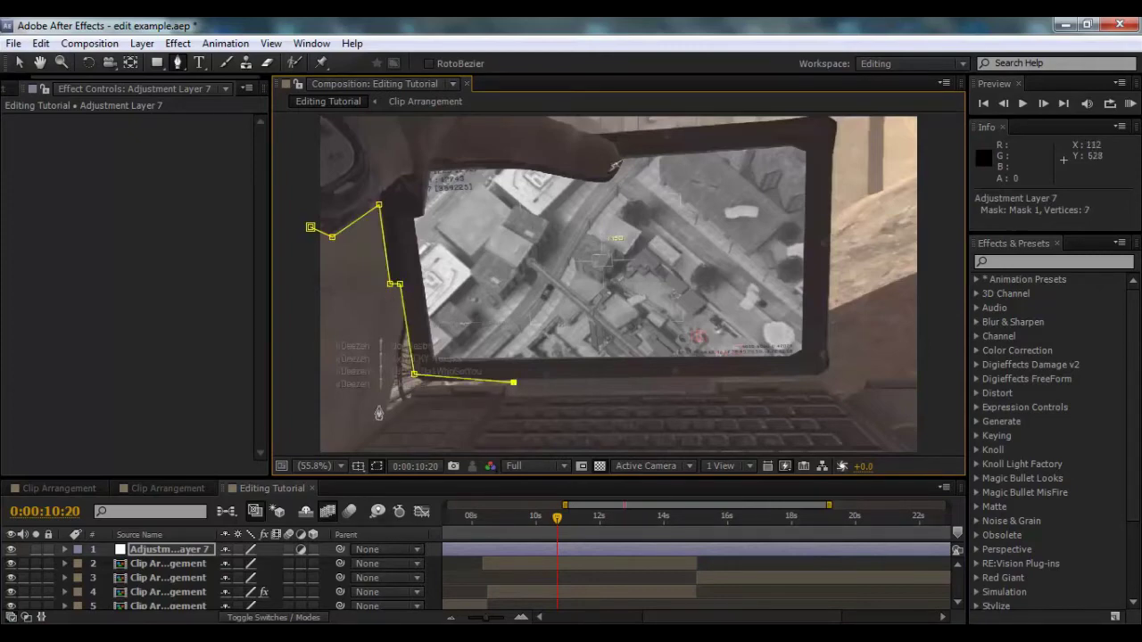
pyautogui.click(413, 389)
pyautogui.press(',')
pyautogui.click(355, 444)
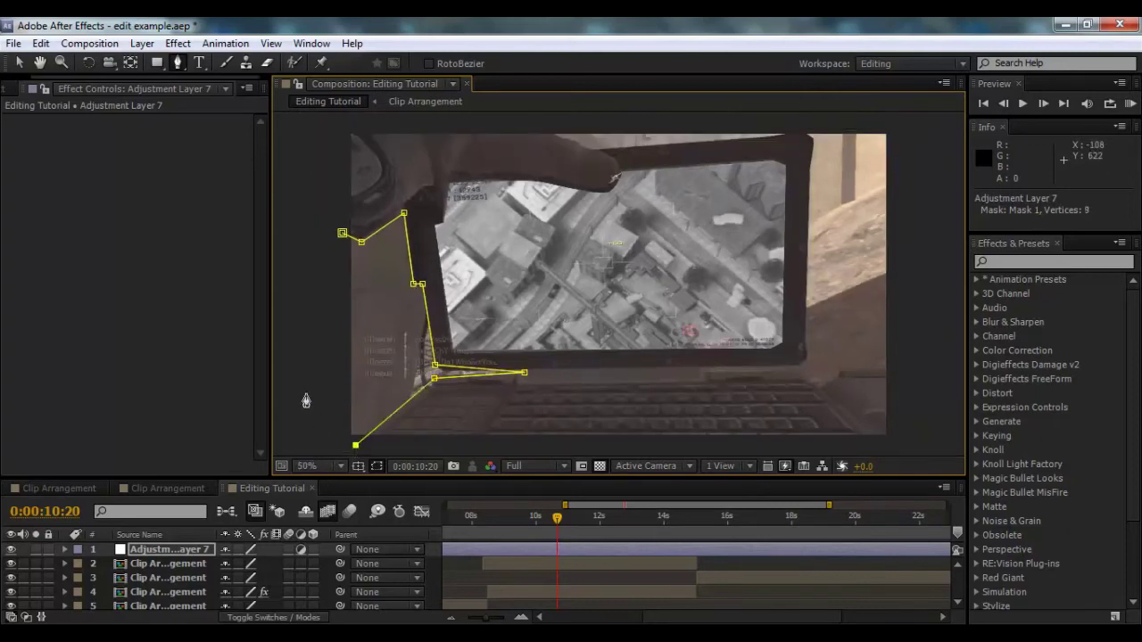
pyautogui.click(305, 394)
pyautogui.click(342, 233)
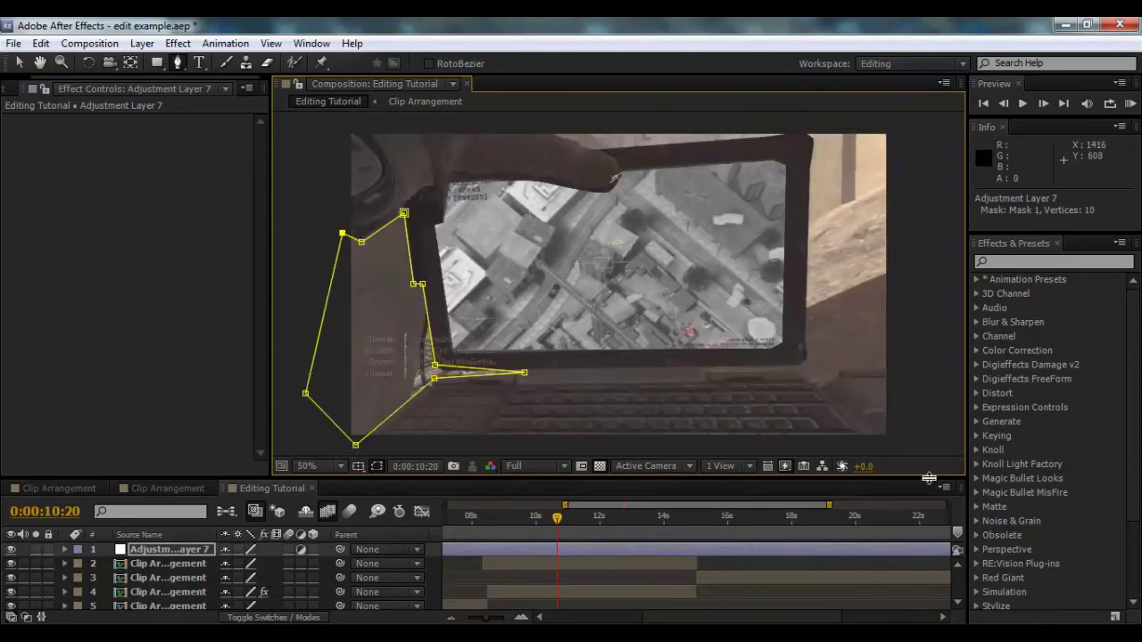
# Step: Trace a second closed 13-vertex mask around the area right of and above the screen
pyautogui.click(898, 369)
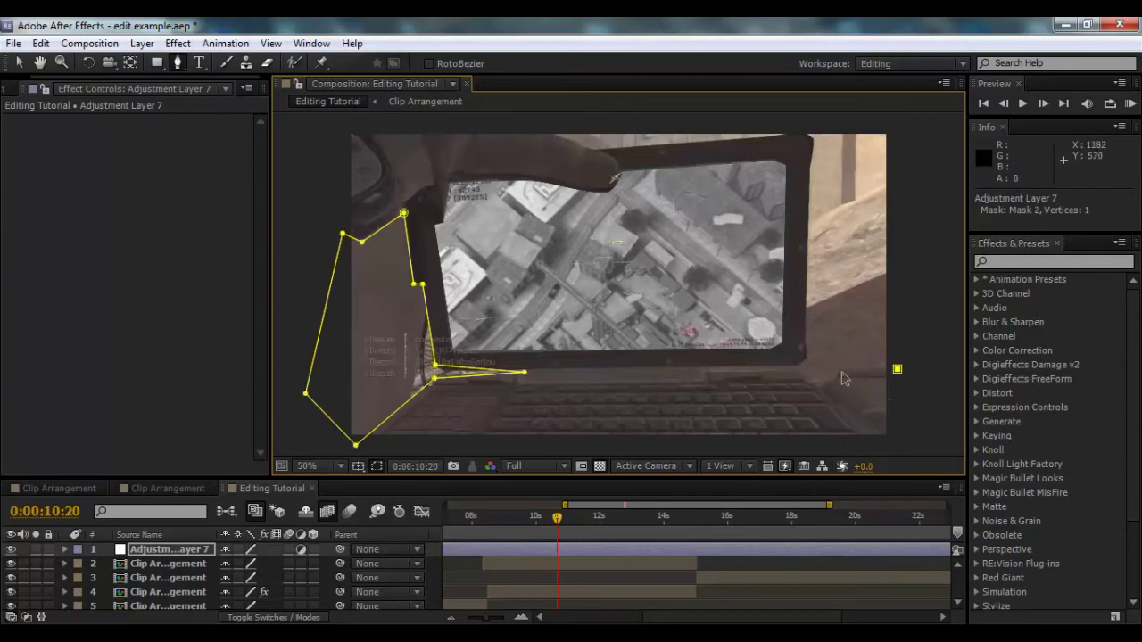
pyautogui.click(840, 372)
pyautogui.click(823, 389)
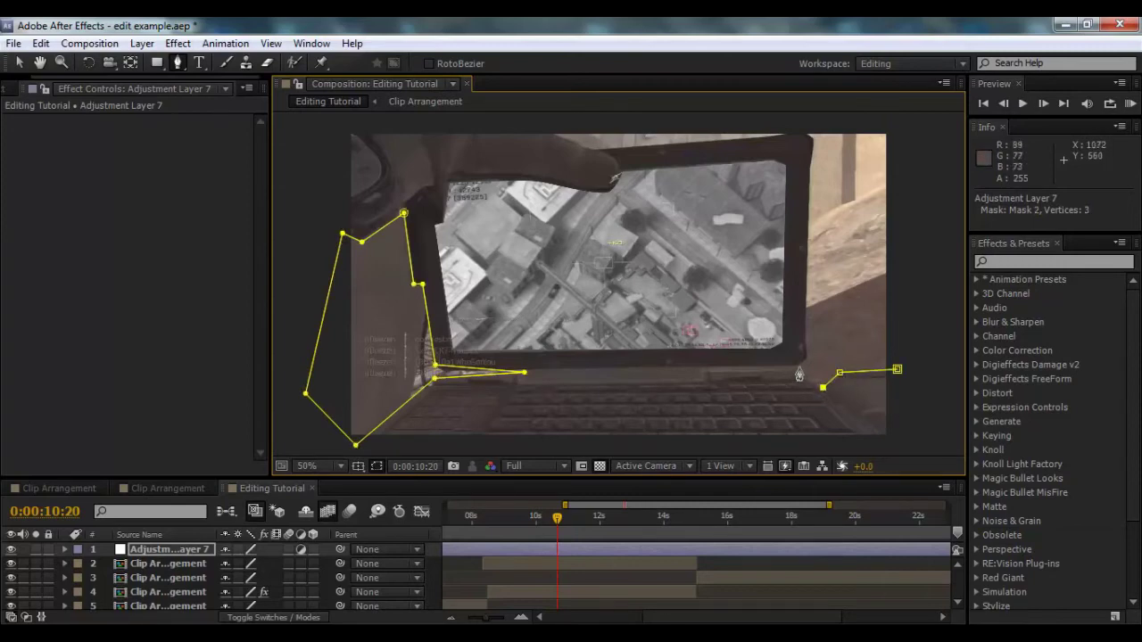
pyautogui.click(799, 367)
pyautogui.click(806, 356)
pyautogui.click(810, 165)
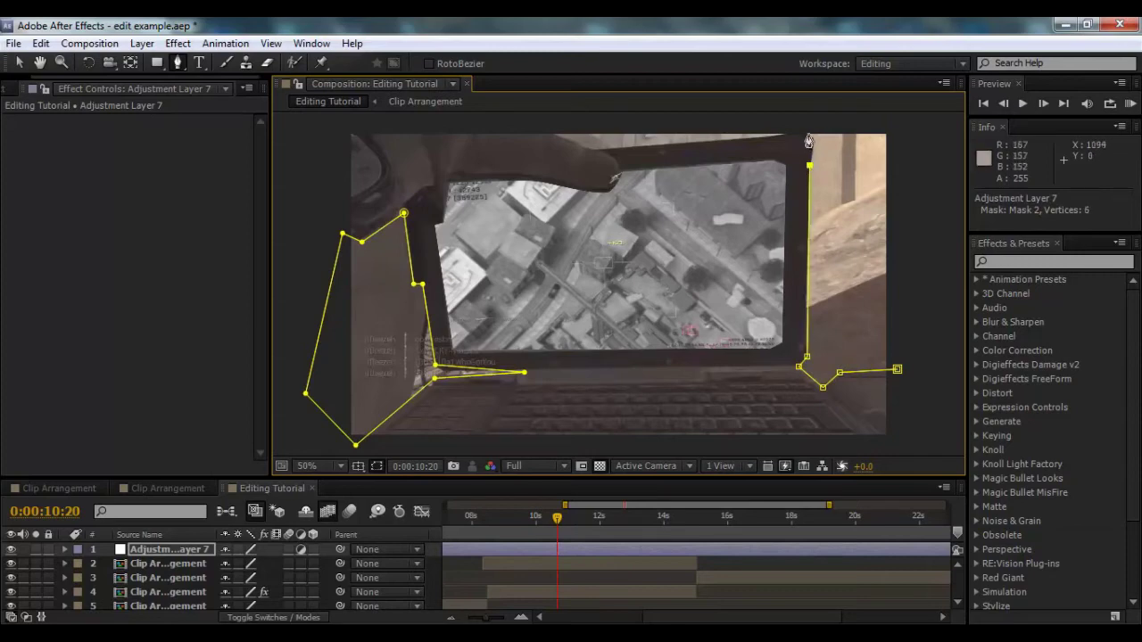
pyautogui.click(807, 131)
pyautogui.hotkey('ctrl', 'z')
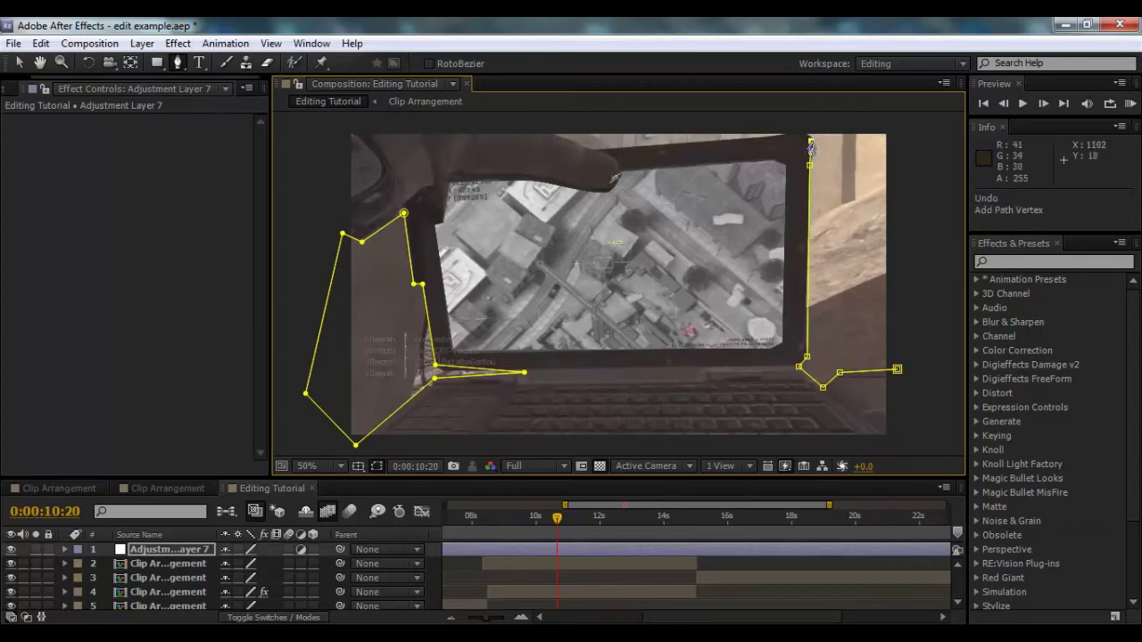
pyautogui.click(797, 127)
pyautogui.click(777, 139)
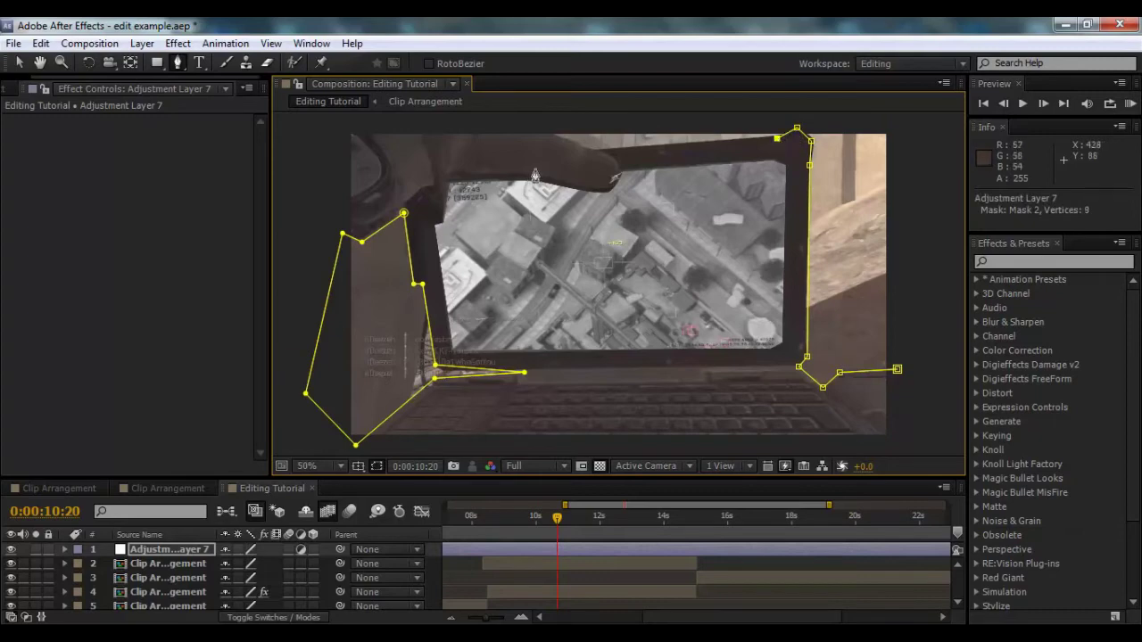
pyautogui.click(582, 148)
pyautogui.click(544, 128)
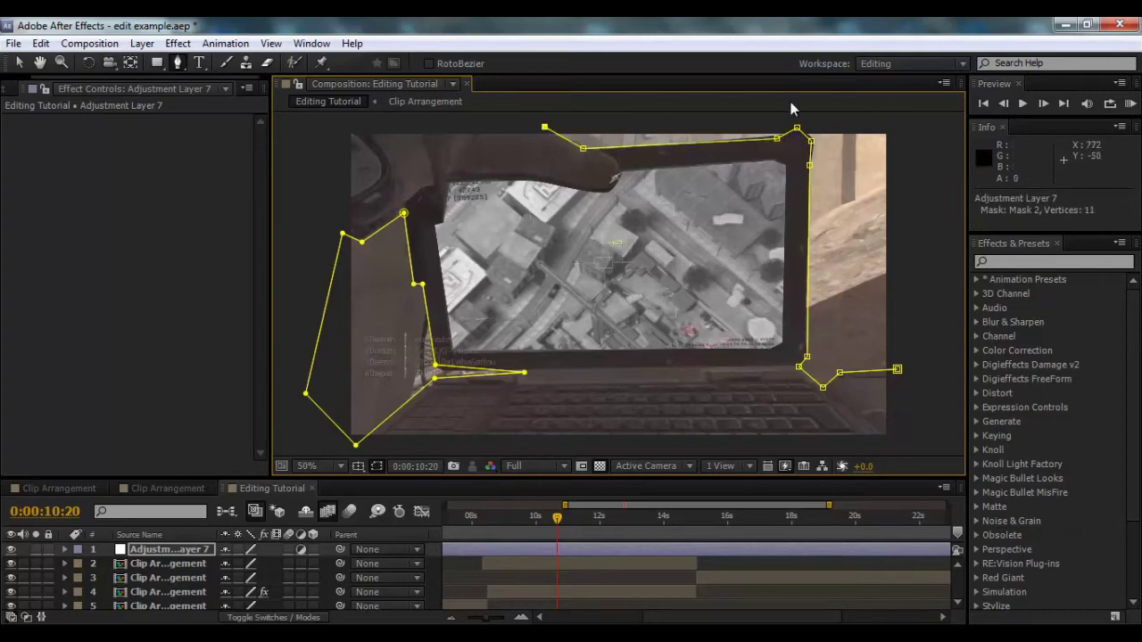
pyautogui.click(829, 118)
pyautogui.click(892, 130)
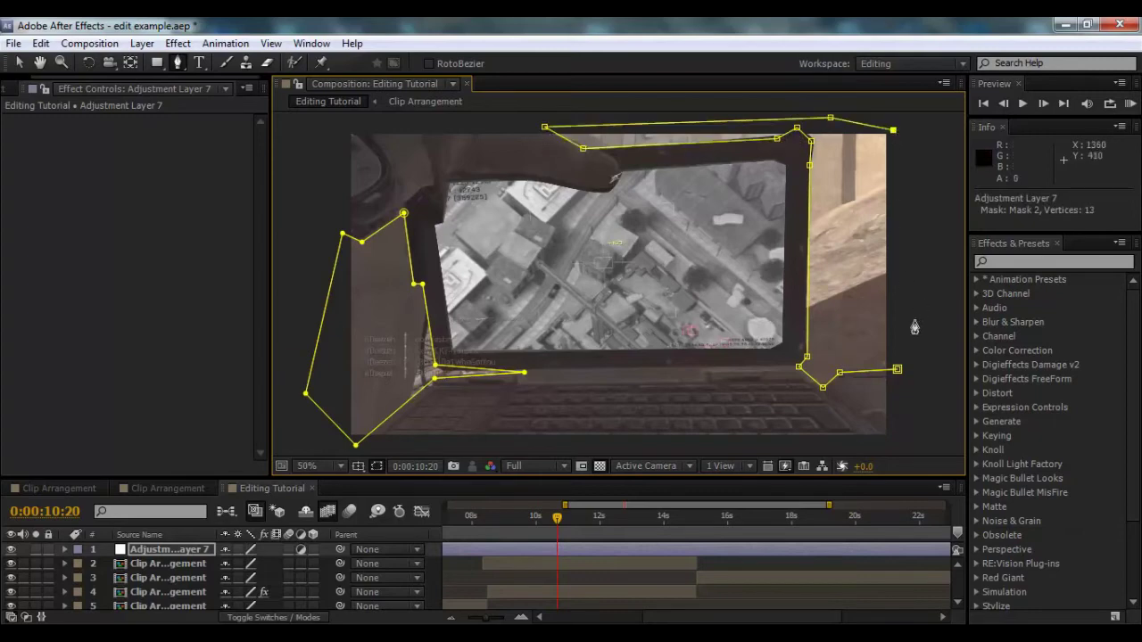
pyautogui.click(897, 368)
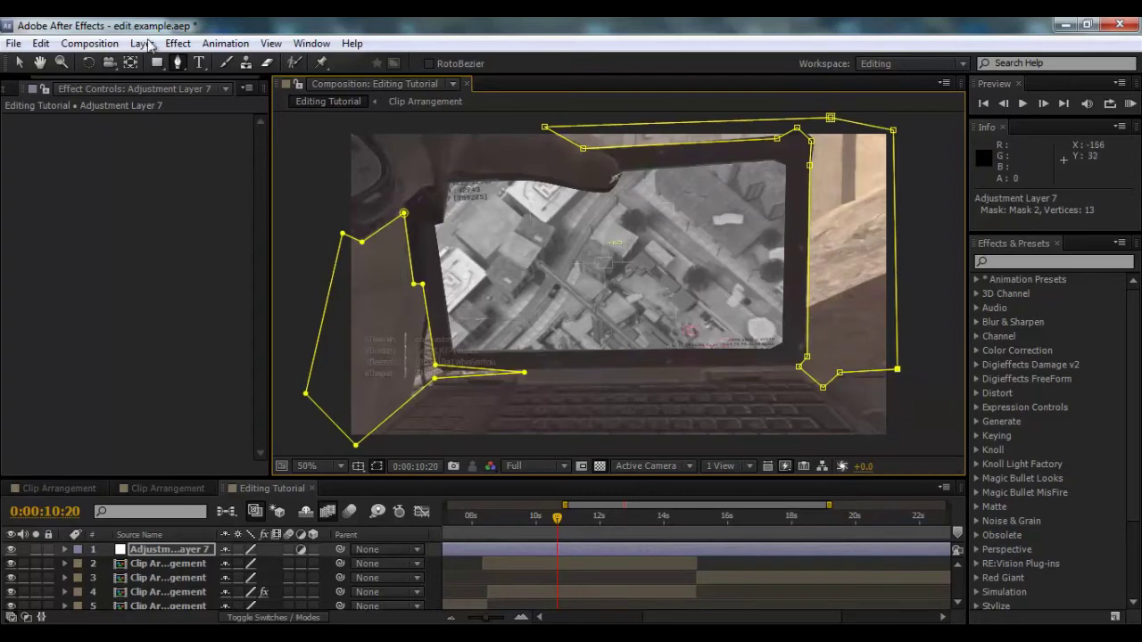
pyautogui.click(177, 44)
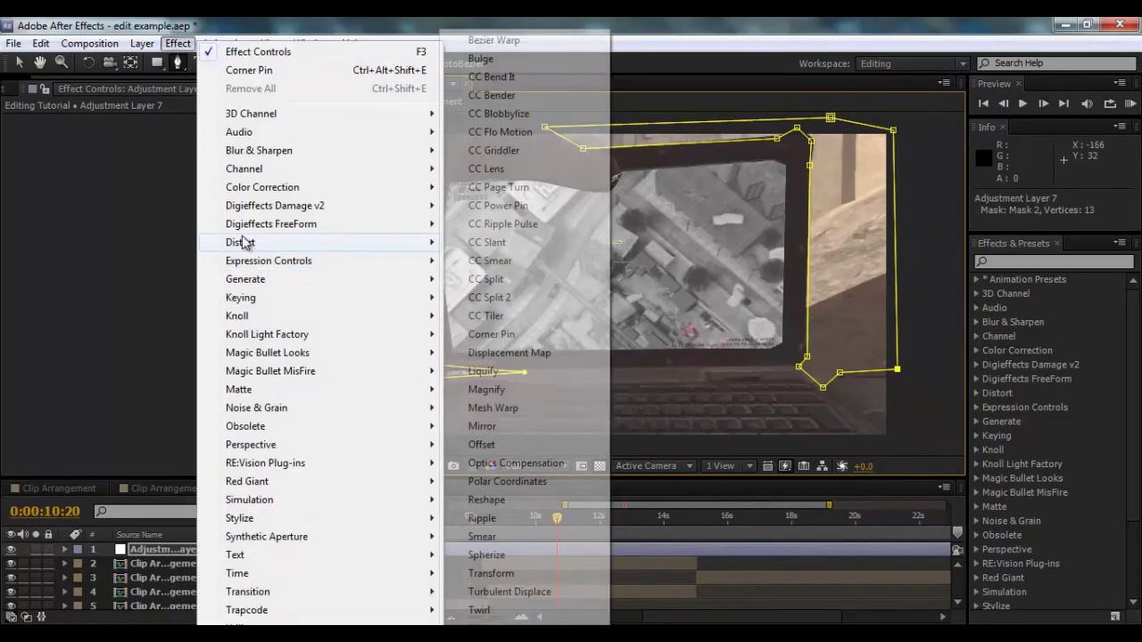
# Step: Apply Fast Blur to Adjustment Layer 7 with Blurriness 15.0 and Repeat Edge Pixels on
pyautogui.moveTo(282, 153)
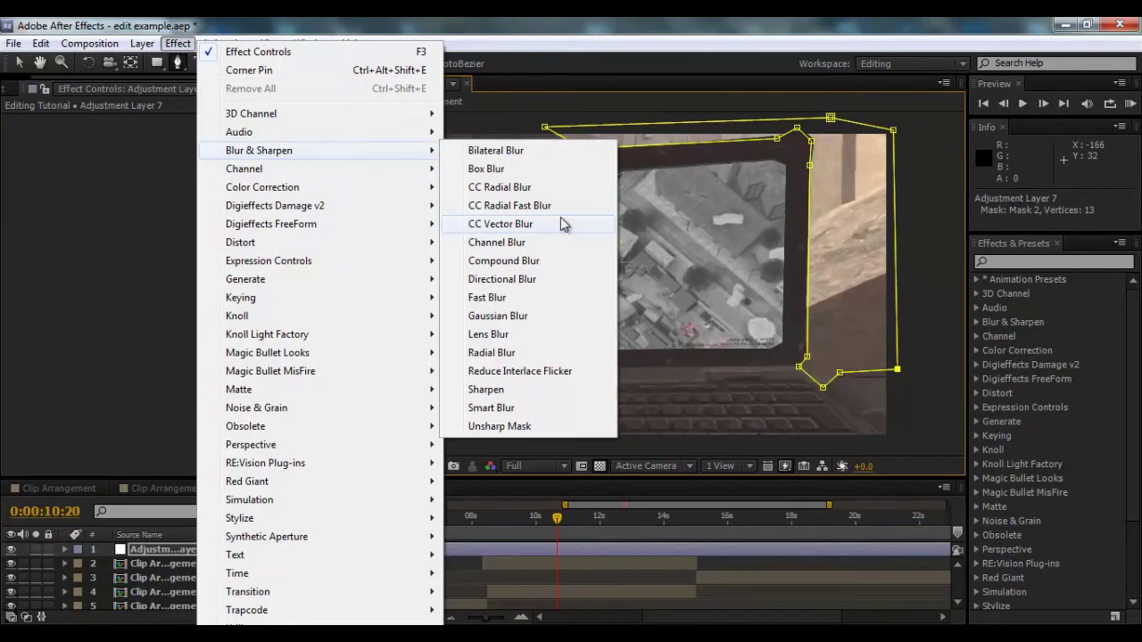
pyautogui.click(487, 298)
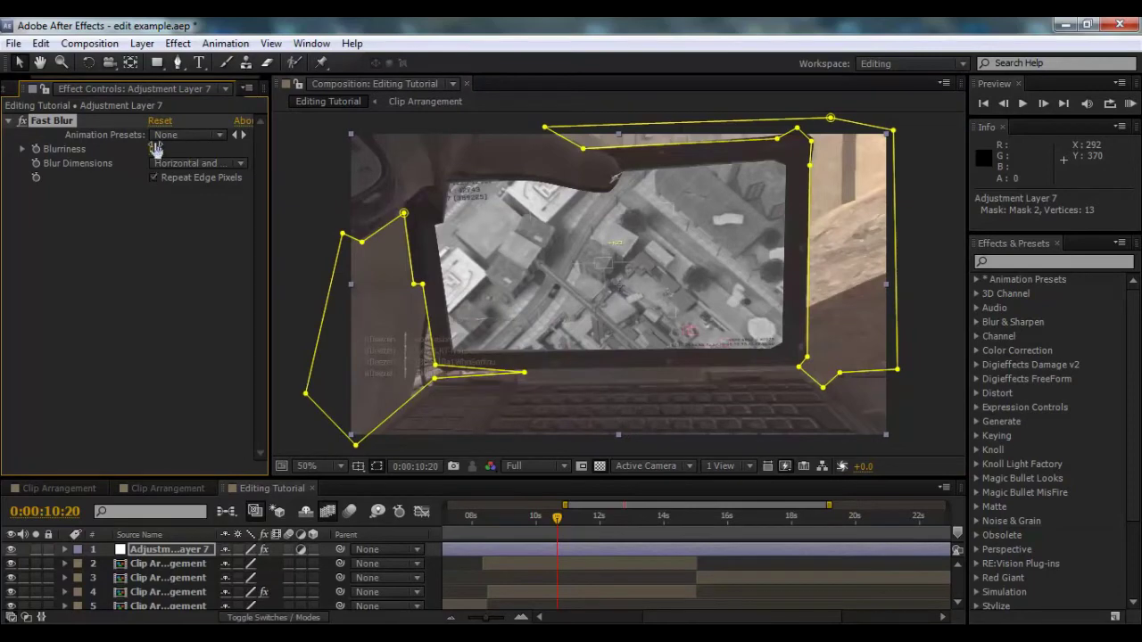
pyautogui.moveTo(153, 149); pyautogui.dragTo(194, 144)
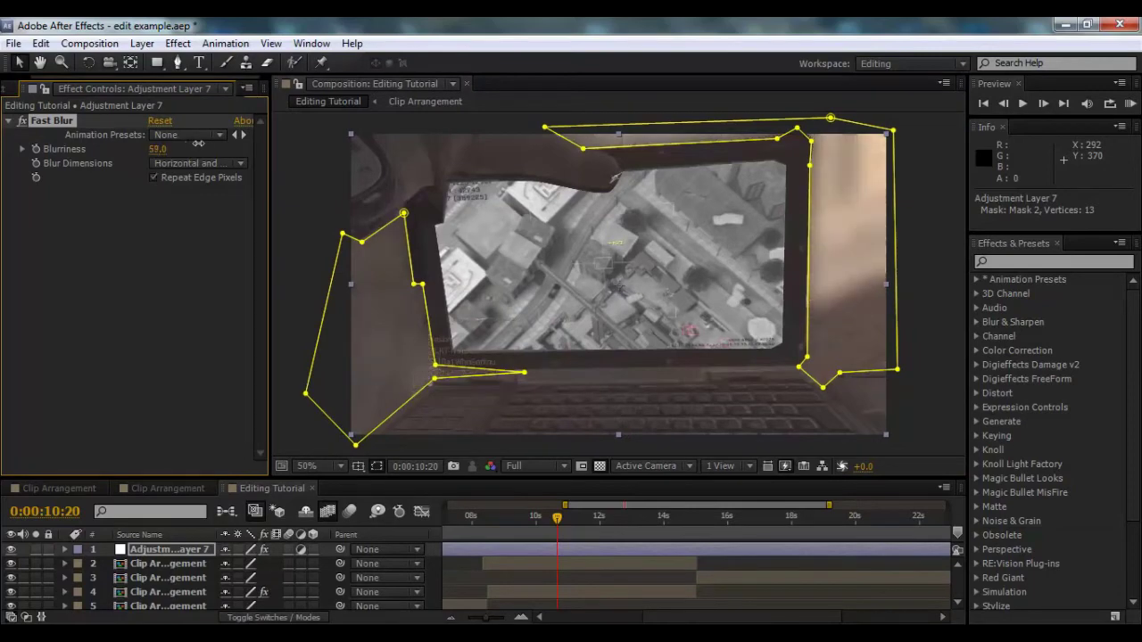
pyautogui.click(154, 177)
pyautogui.click(153, 178)
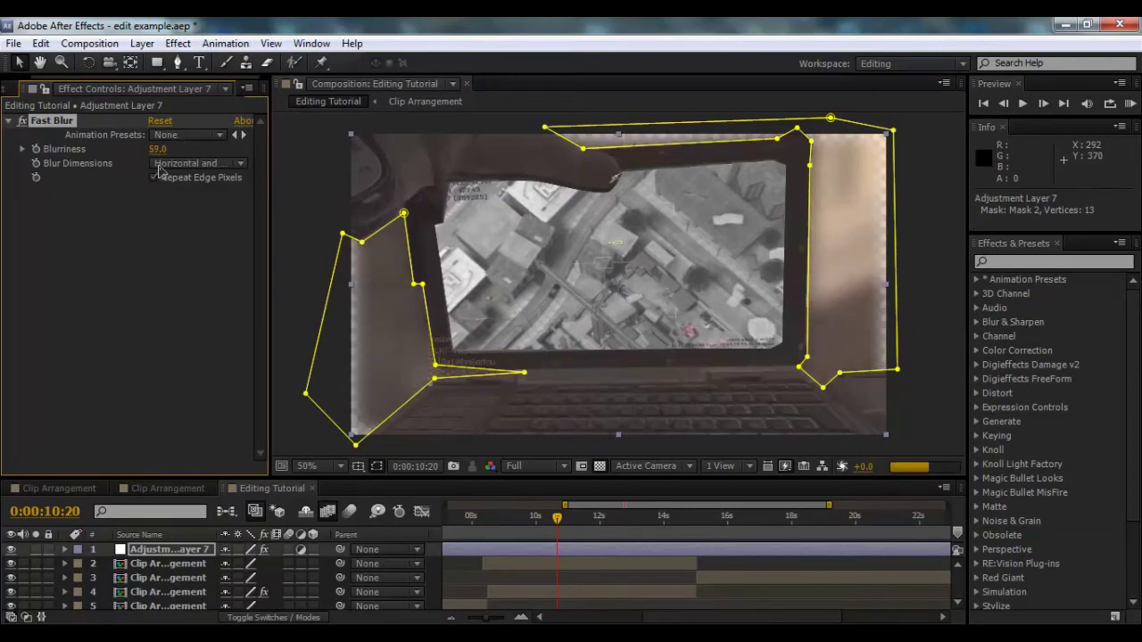
pyautogui.moveTo(158, 150); pyautogui.dragTo(128, 159)
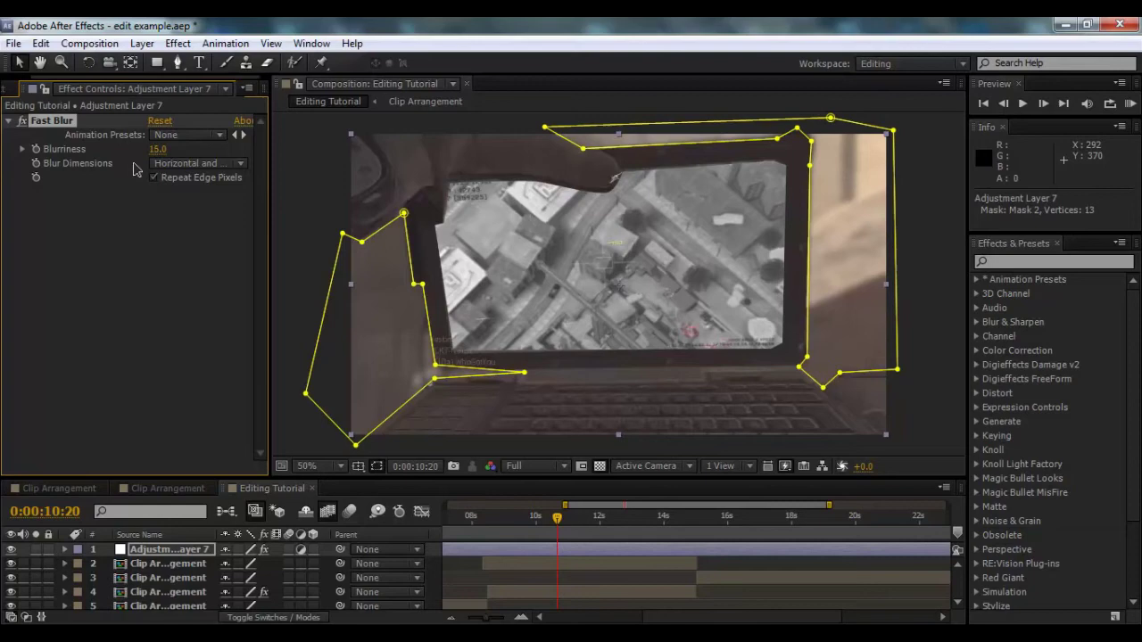
# Step: Give Mask 1 on Adjustment Layer 7 a 4-pixel Mask Feather
pyautogui.click(159, 548)
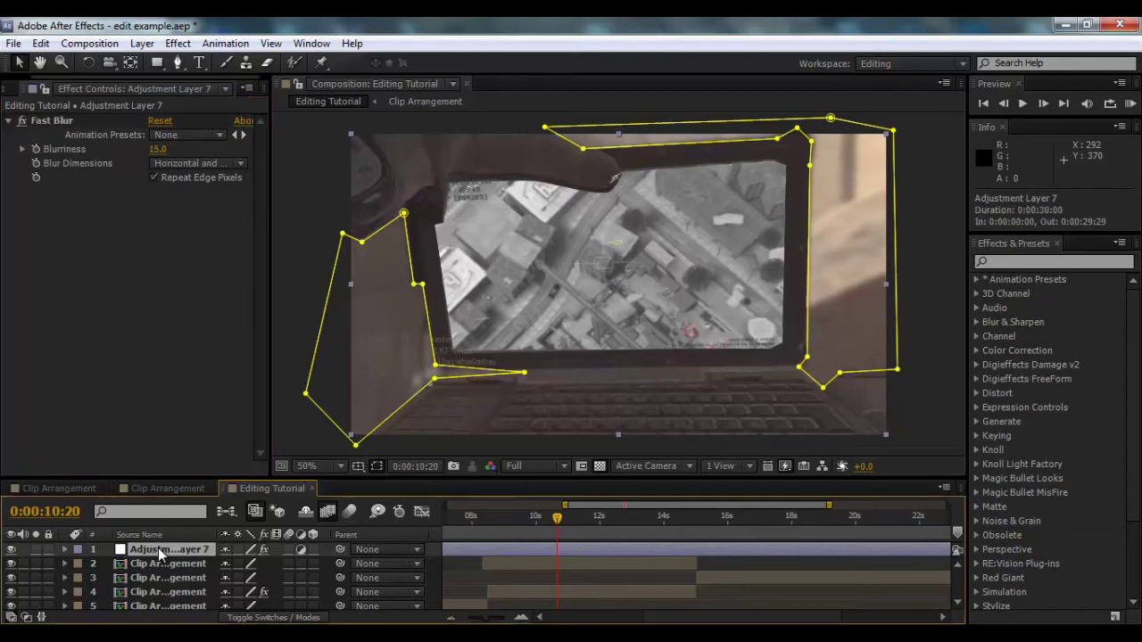
pyautogui.press('m')
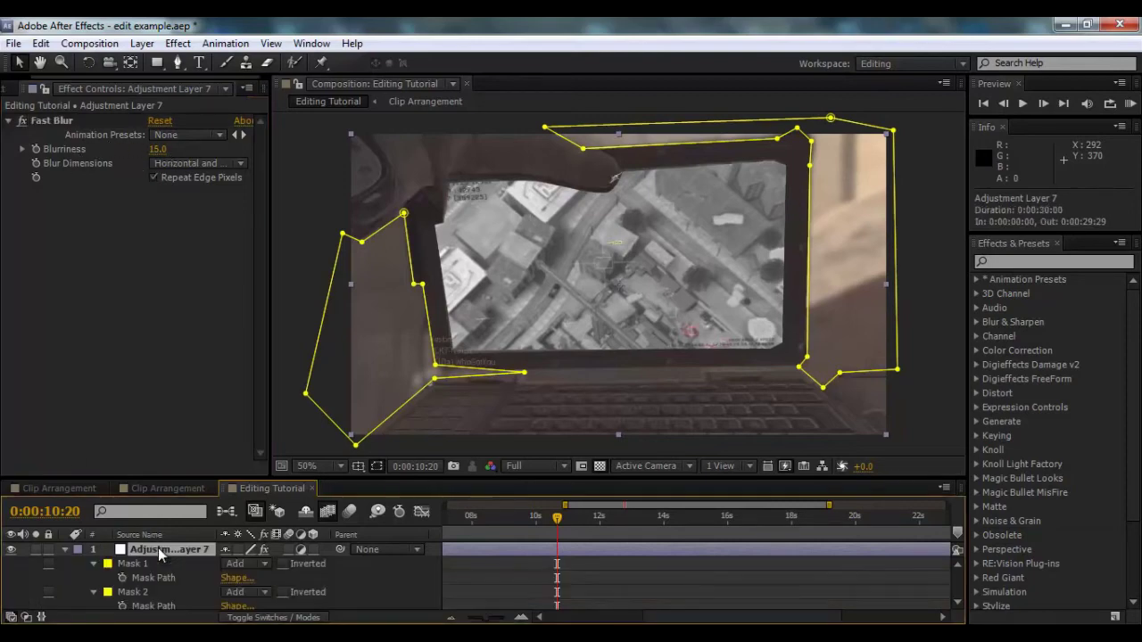
pyautogui.click(94, 564)
pyautogui.scroll(-1, 101, 574)
pyautogui.click(241, 578)
pyautogui.write('4')
pyautogui.press('Return')
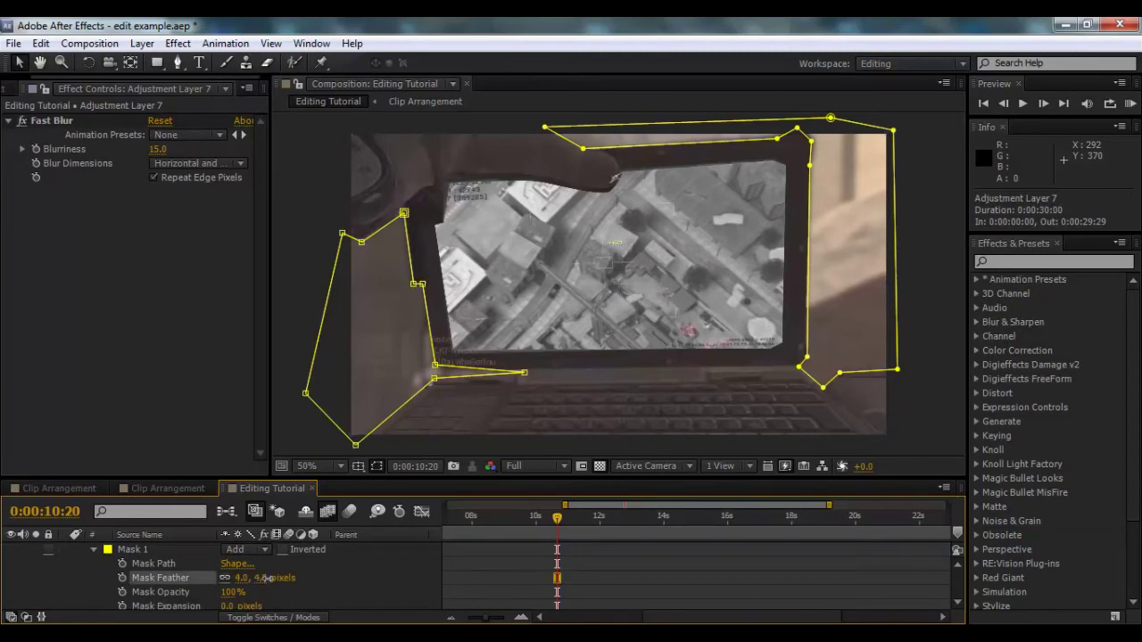
pyautogui.click(95, 551)
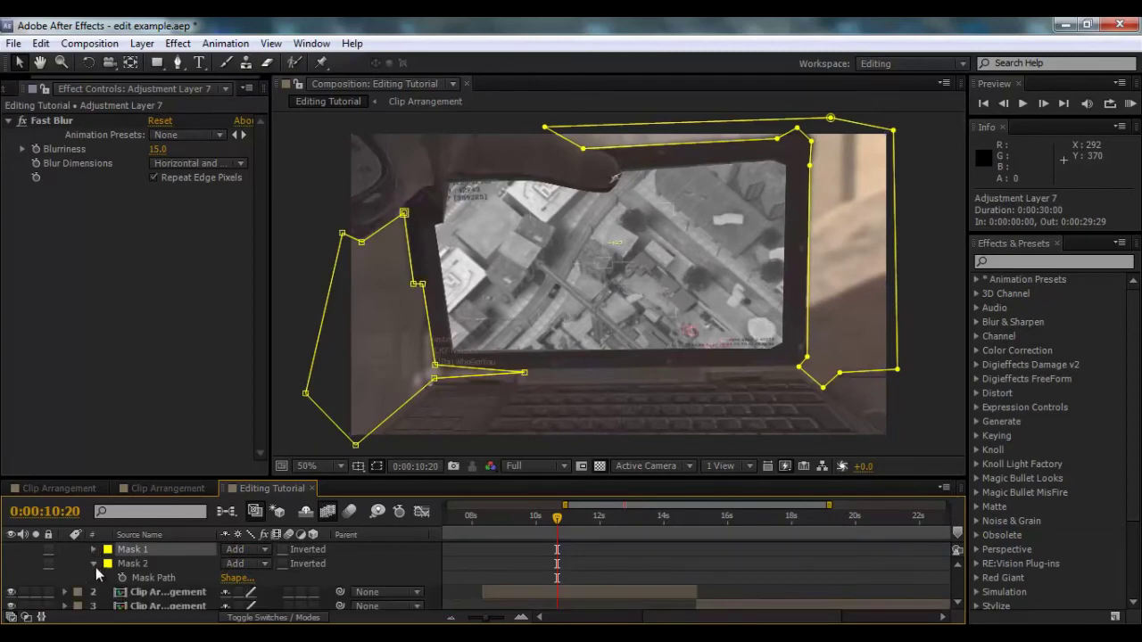
# Step: Give Mask 2 a 4-pixel Mask Feather and collapse its properties
pyautogui.click(95, 564)
pyautogui.scroll(-1, 98, 576)
pyautogui.click(268, 578)
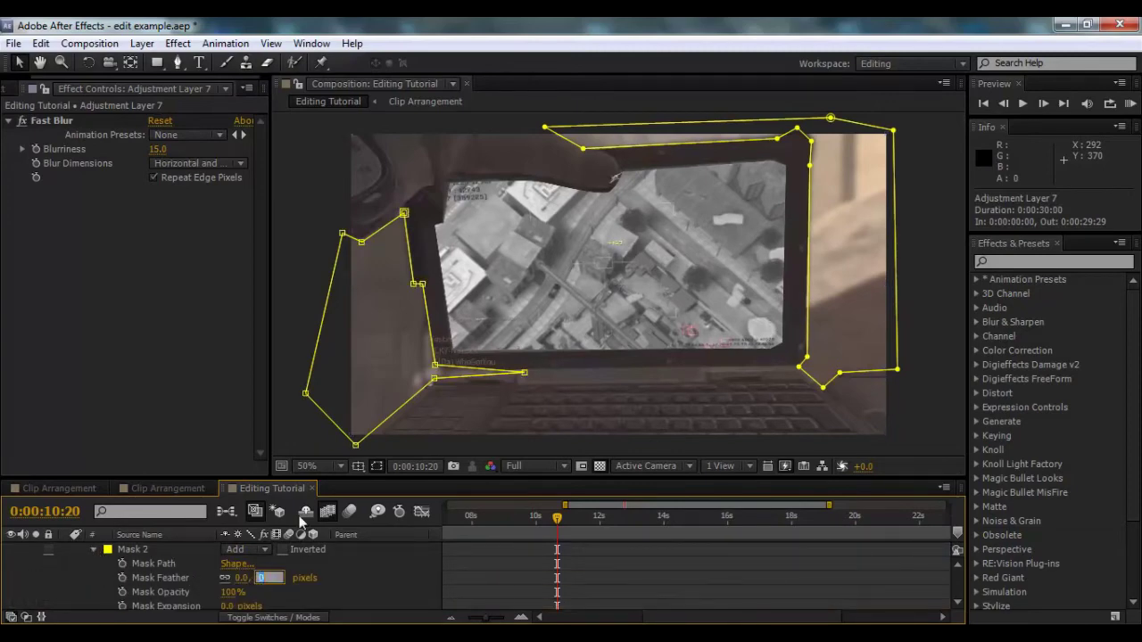
pyautogui.write('4')
pyautogui.press('Return')
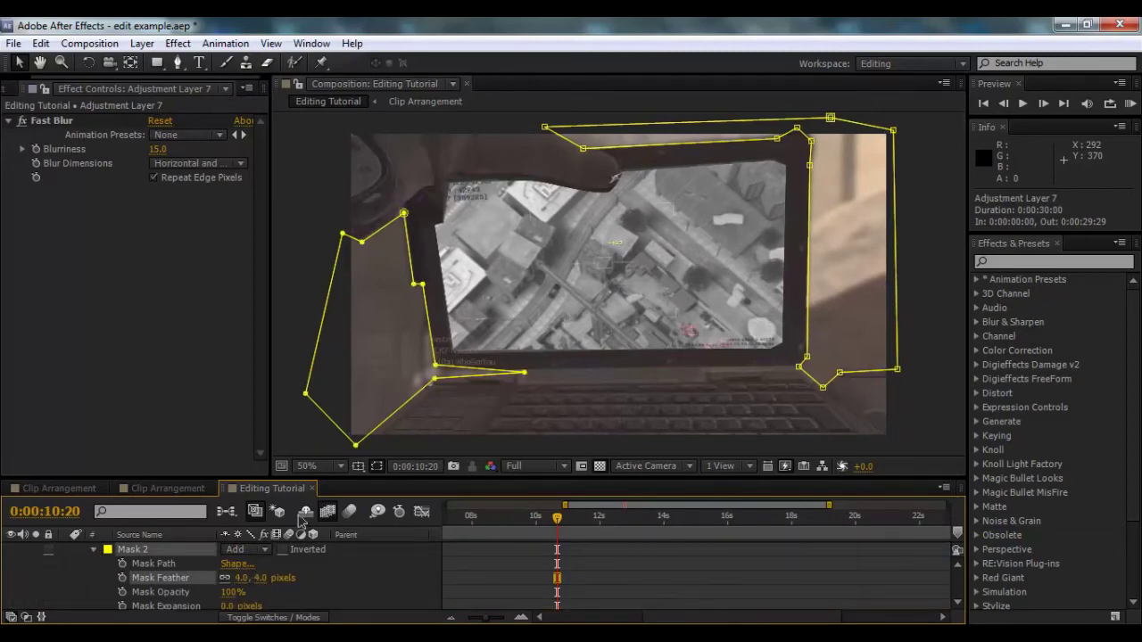
pyautogui.click(94, 549)
pyautogui.scroll(1, 960, 565)
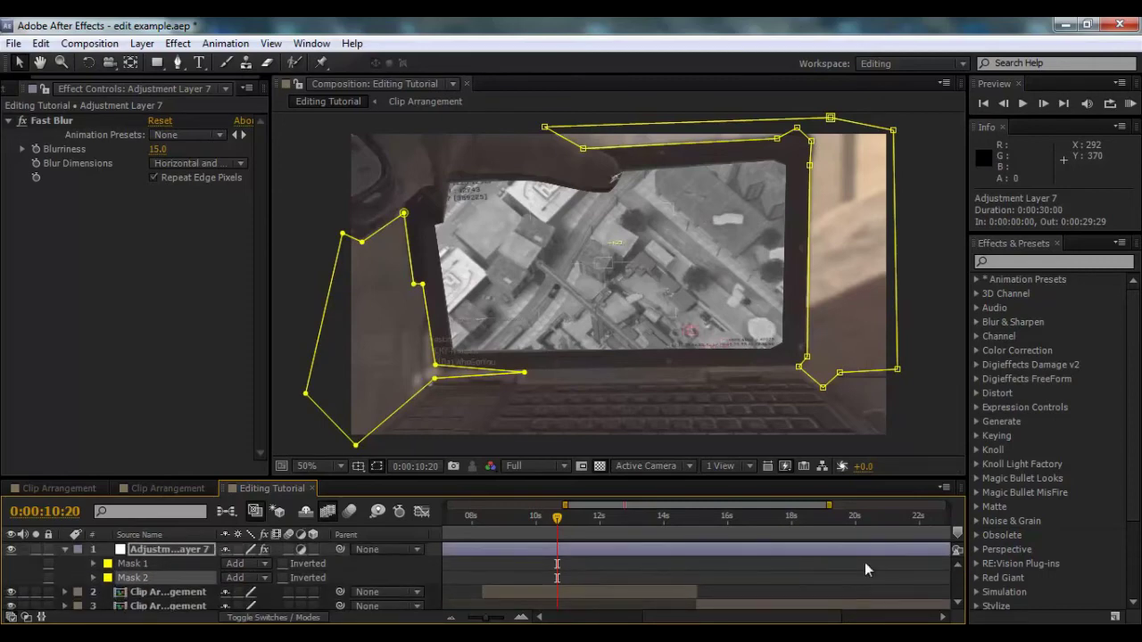
# Step: Select Adjustment Layer 7's Fast Blur and frame-step around 0:00:08
pyautogui.click(64, 550)
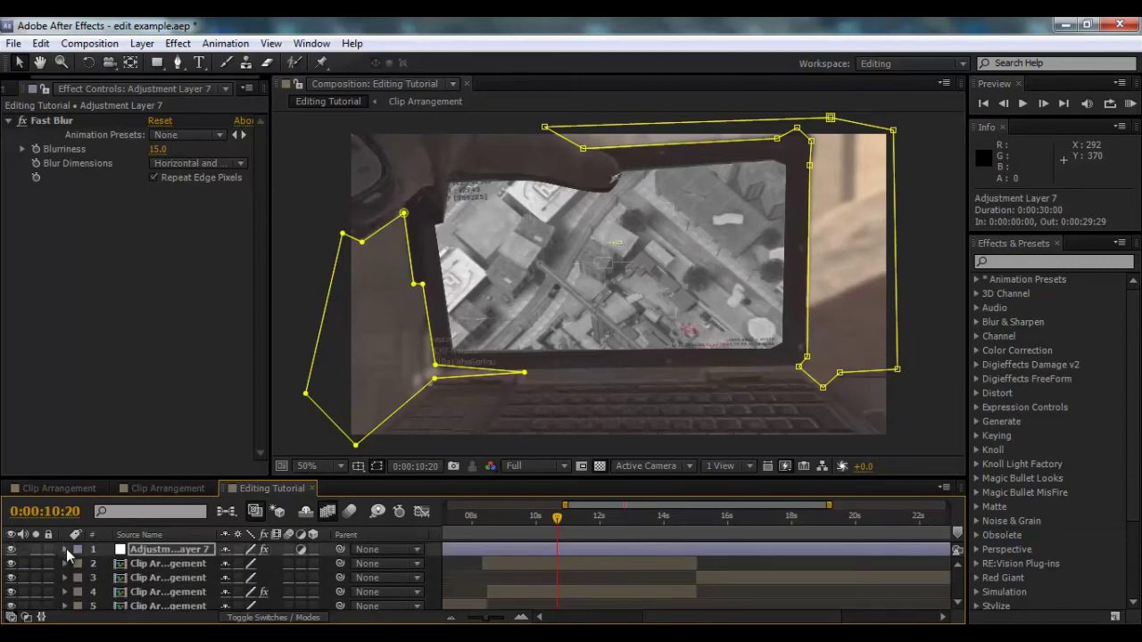
pyautogui.click(164, 550)
pyautogui.click(78, 122)
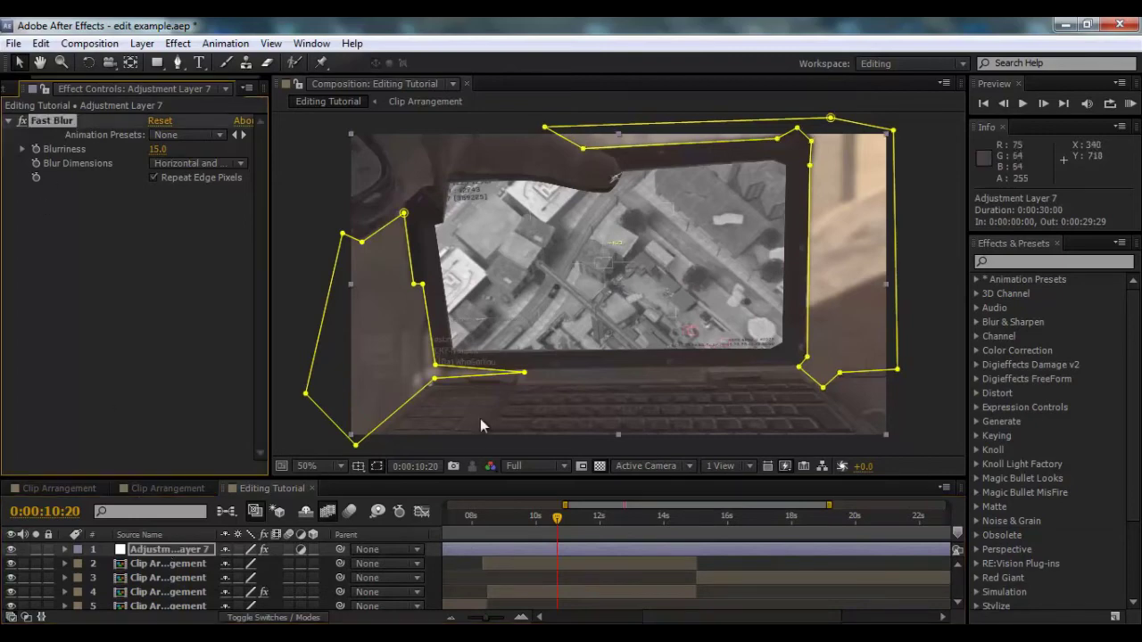
pyautogui.moveTo(557, 519); pyautogui.dragTo(482, 527)
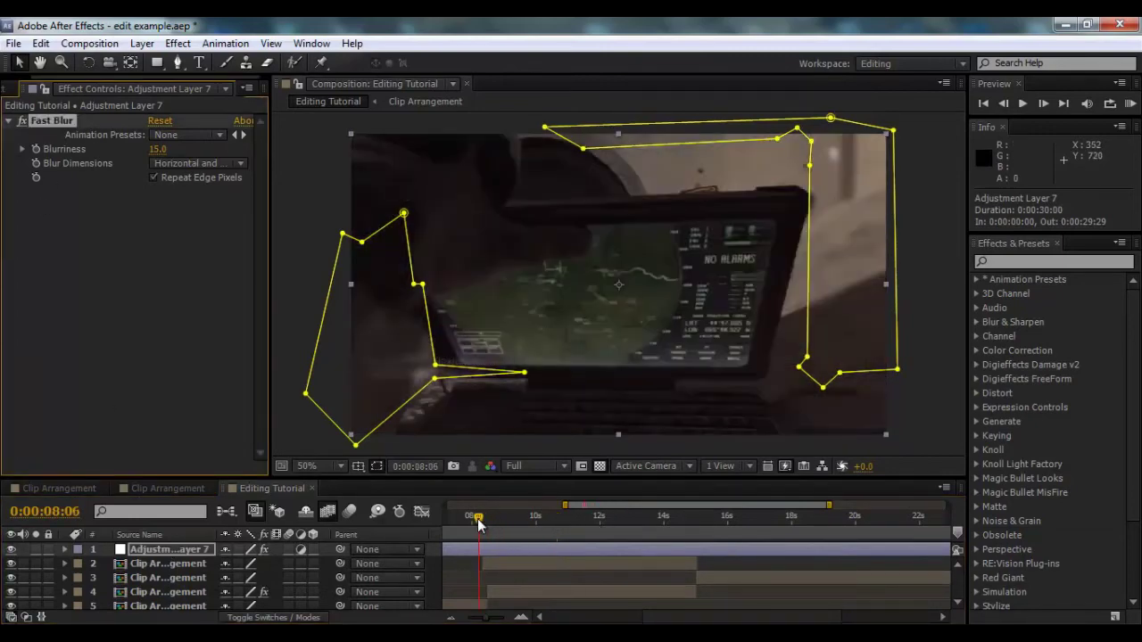
pyautogui.click(1044, 102)
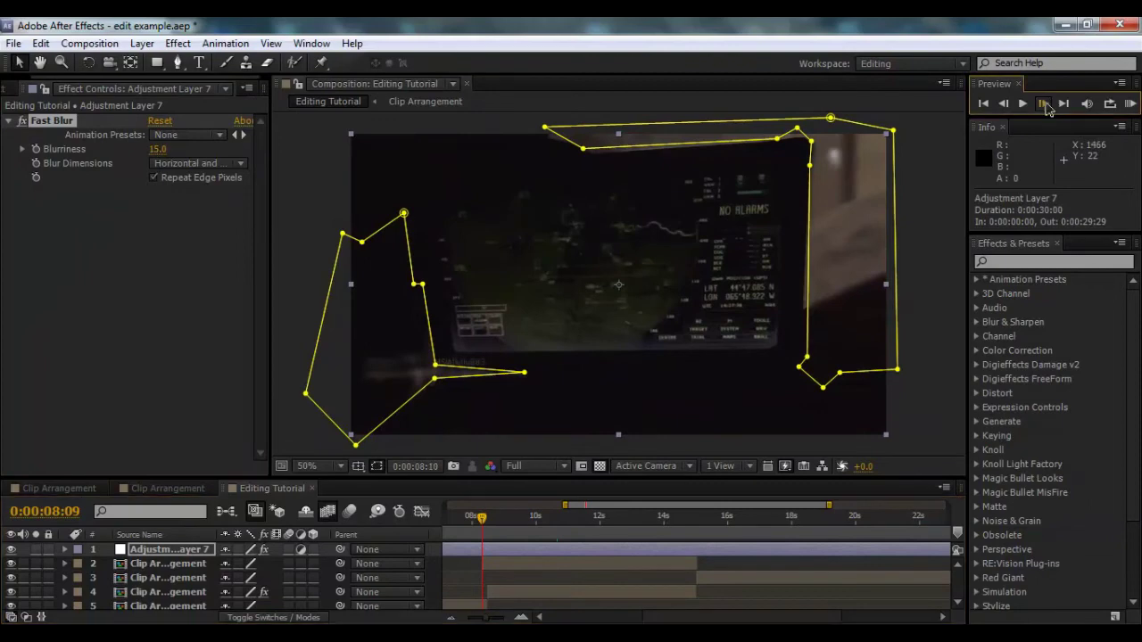
pyautogui.click(1044, 102)
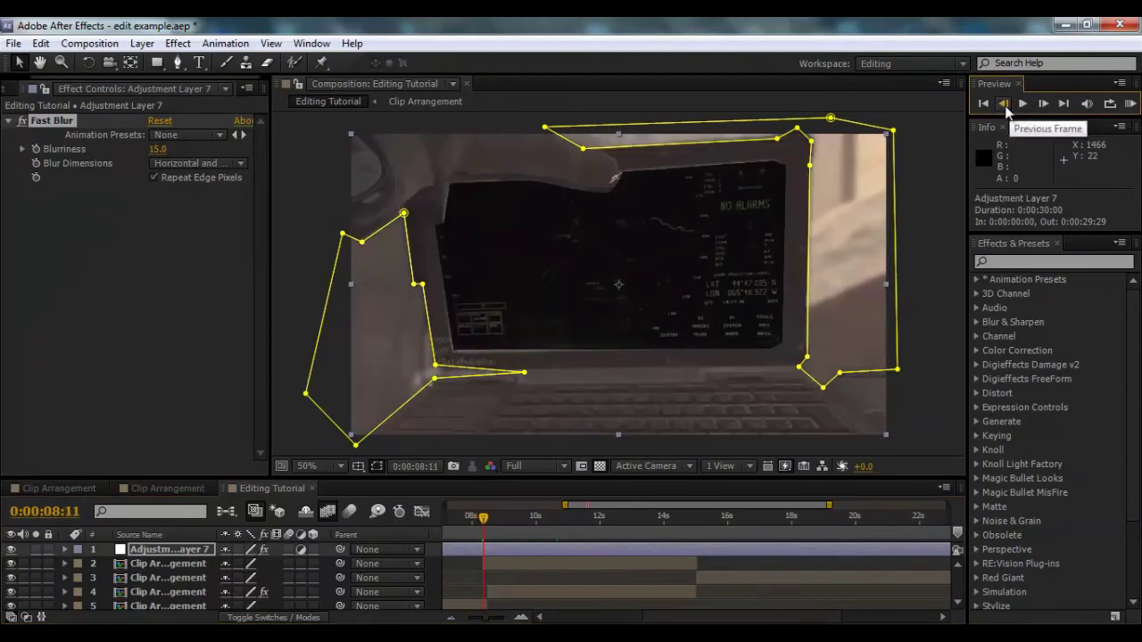
pyautogui.click(1004, 103)
pyautogui.click(1004, 103)
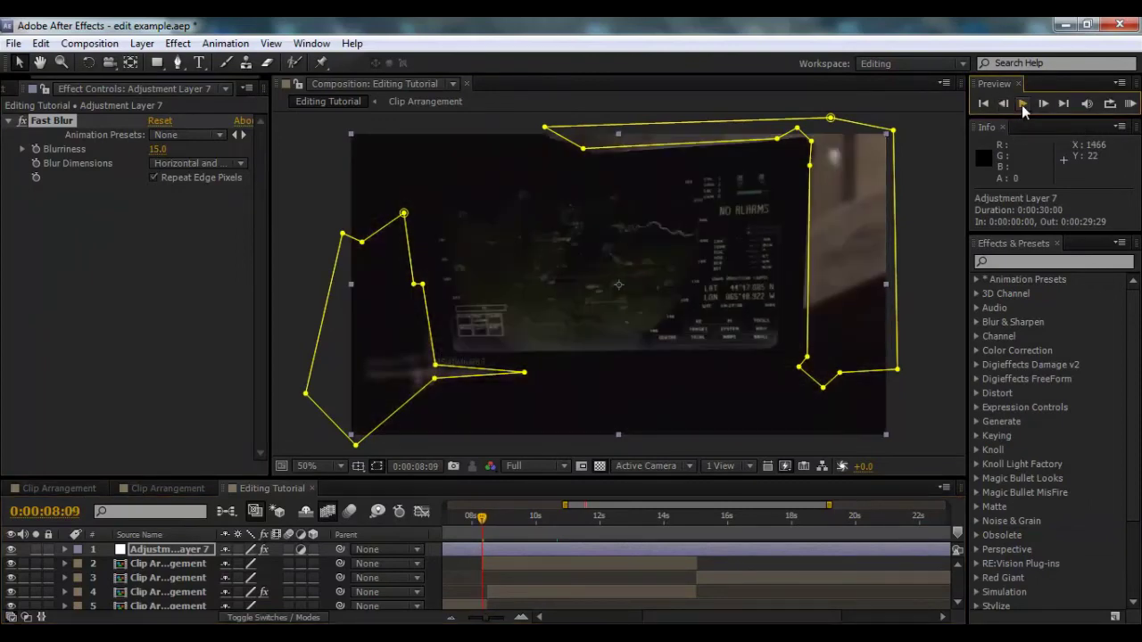
pyautogui.click(1044, 104)
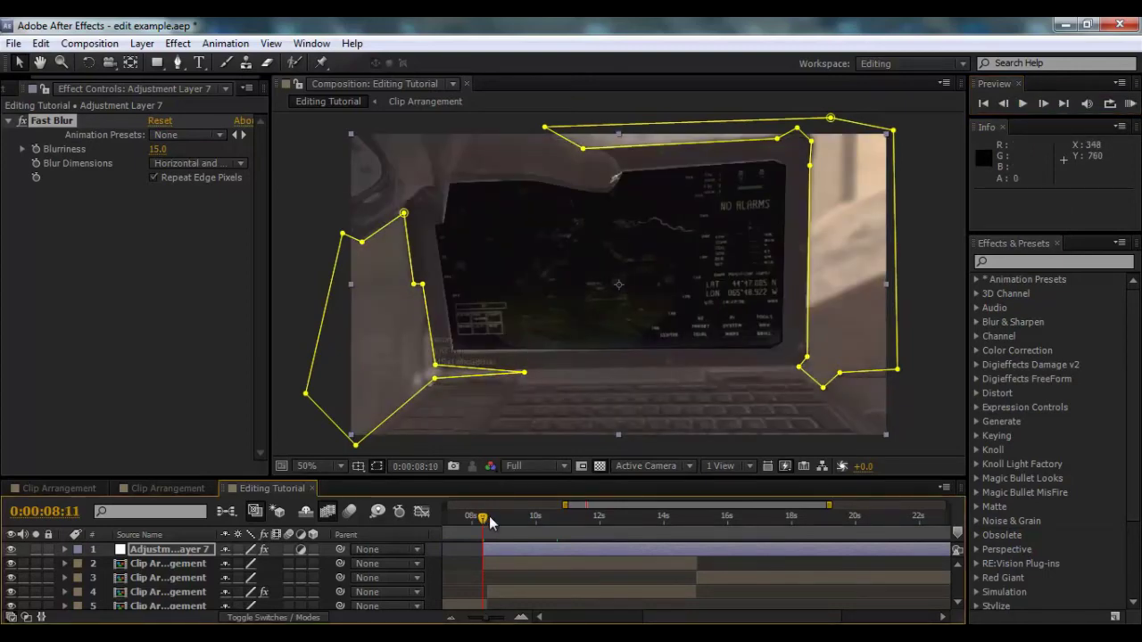
# Step: Set Fast Blur Blurriness to 0 at 0:00:14:18, where +400 appears
pyautogui.moveTo(483, 520); pyautogui.dragTo(679, 526)
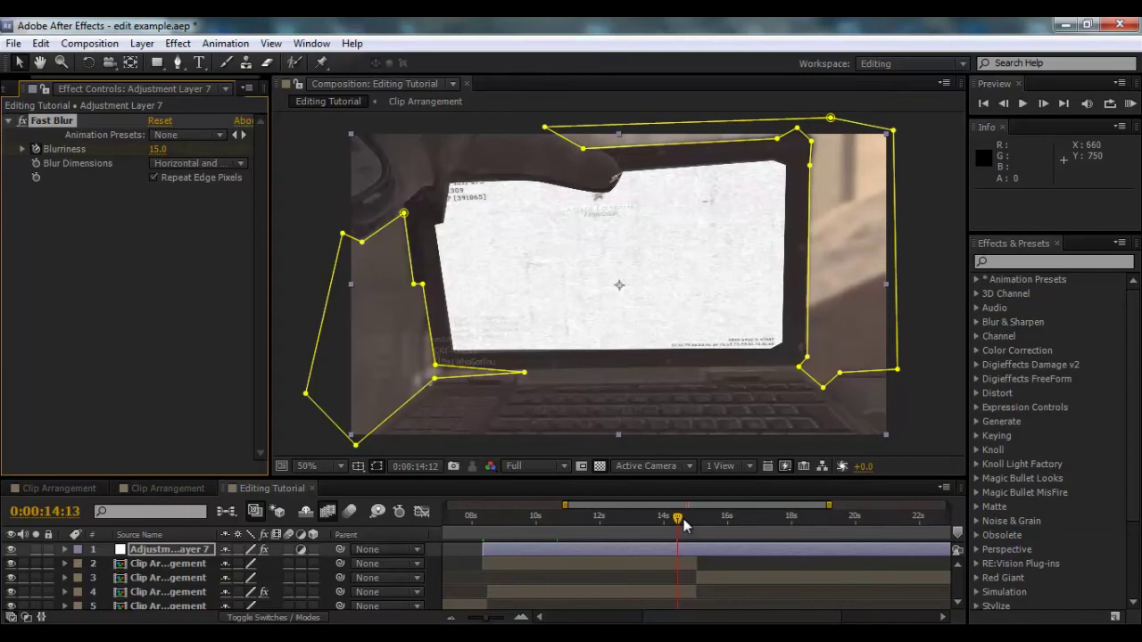
pyautogui.moveTo(684, 526); pyautogui.dragTo(689, 526)
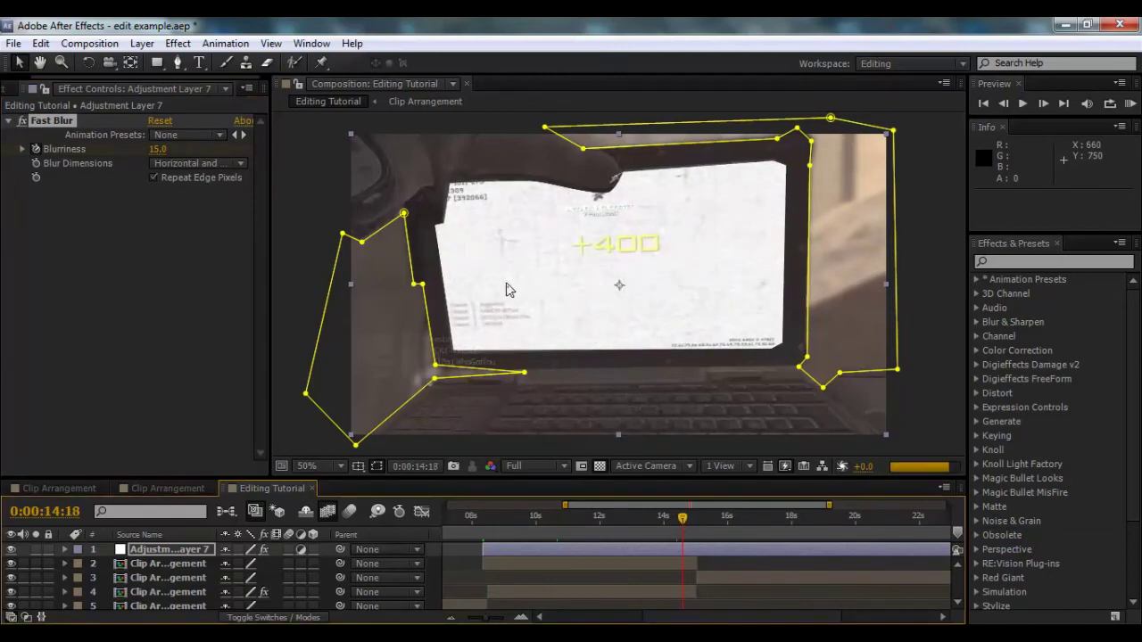
pyautogui.click(157, 149)
pyautogui.write('0')
pyautogui.press('Return')
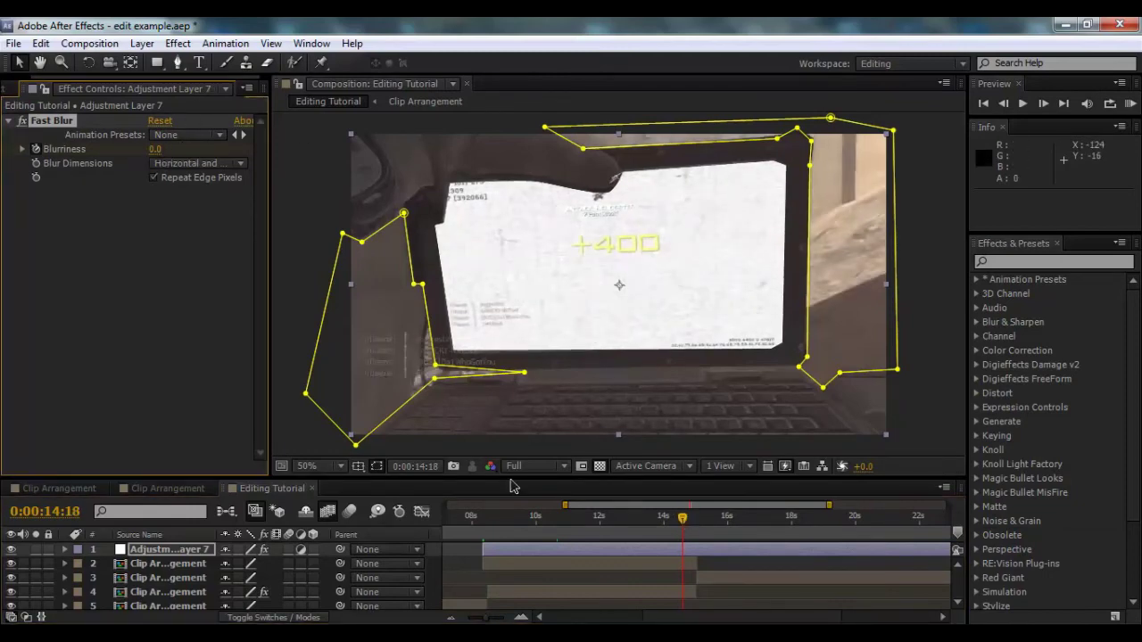
# Step: Deselect the layer and review the blur around 0:00:14:17 and 0:00:07 across 0–30s
pyautogui.click(944, 349)
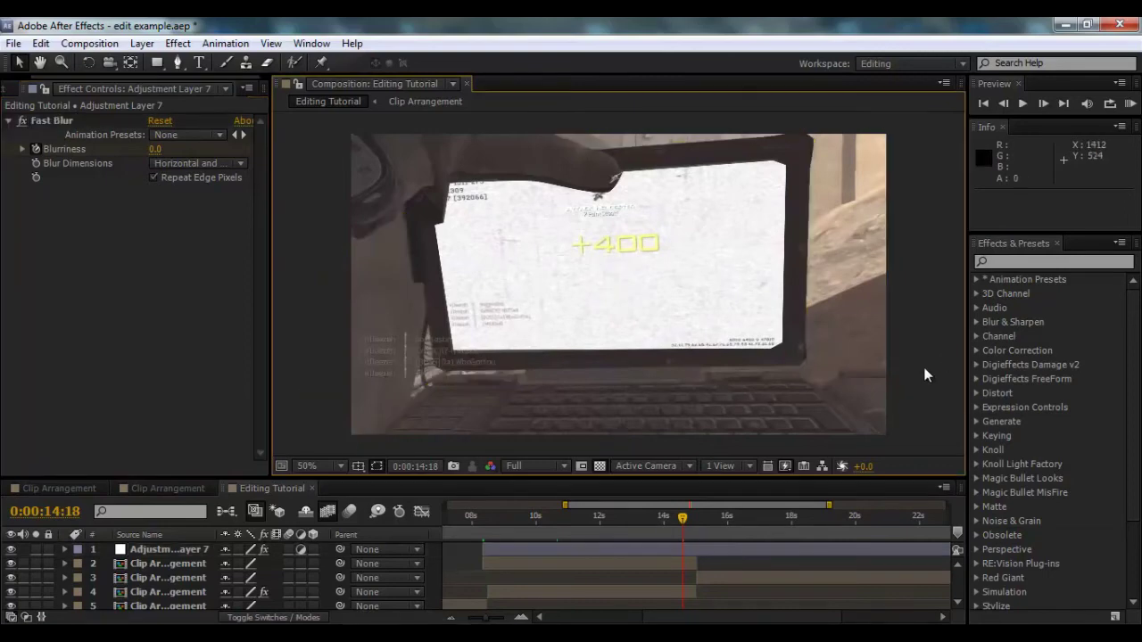
pyautogui.moveTo(680, 523); pyautogui.dragTo(715, 524)
pyautogui.moveTo(492, 621); pyautogui.dragTo(468, 622)
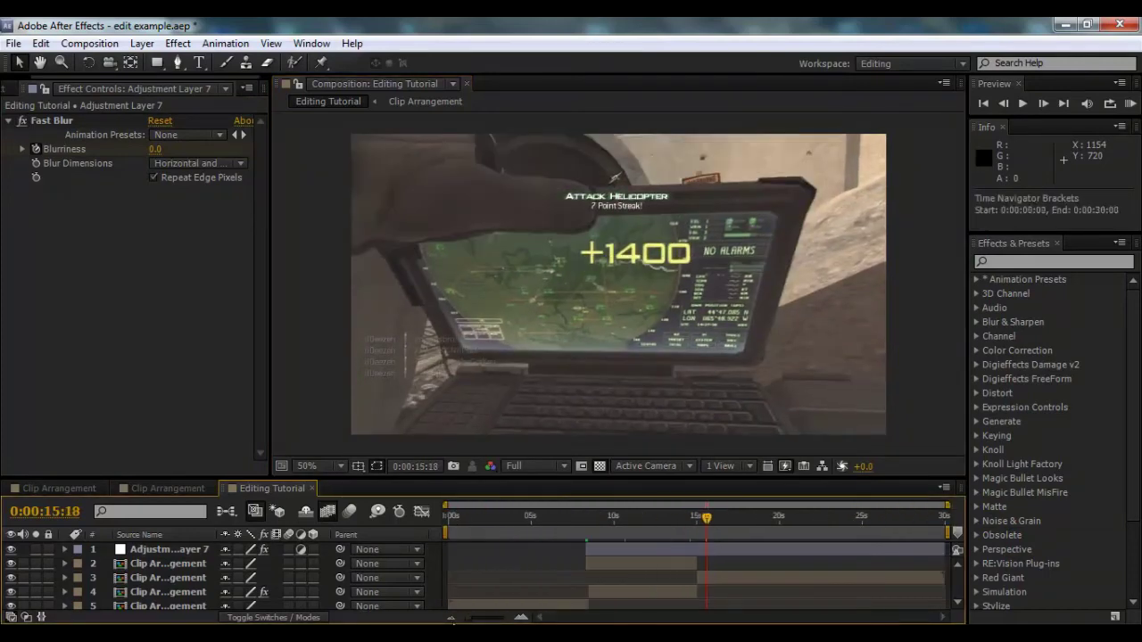
pyautogui.moveTo(571, 522)
pyautogui.mouseDown()
pyautogui.moveTo(723, 515)
pyautogui.moveTo(580, 525)
pyautogui.moveTo(716, 500)
pyautogui.moveTo(560, 524)
pyautogui.mouseUp()
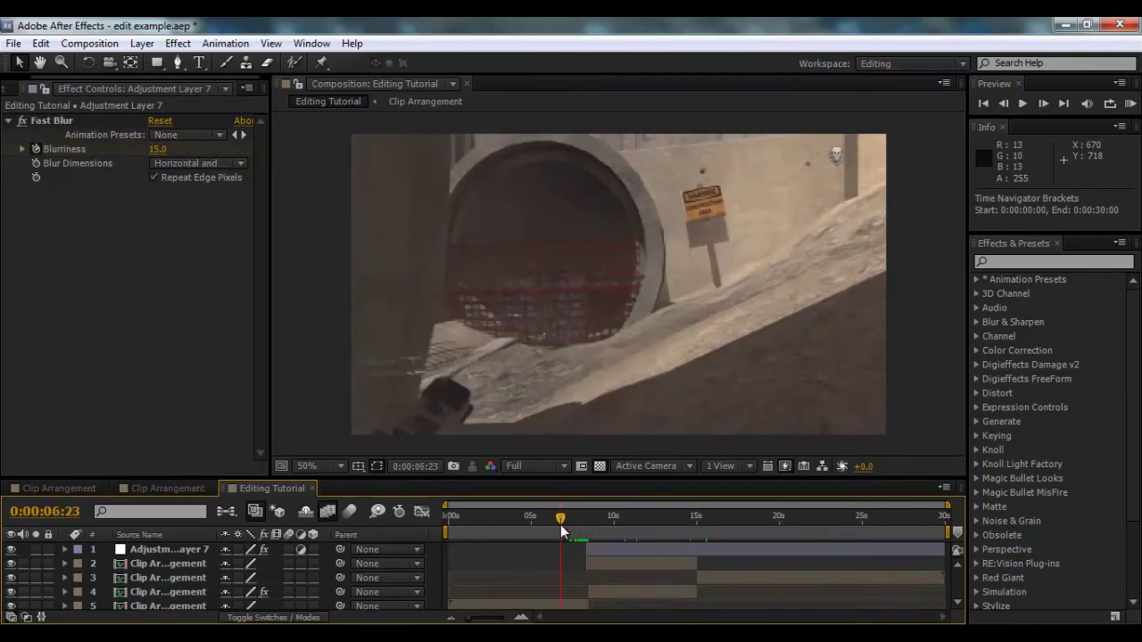
# Step: Glance at Clip Arrangement, then view Editing Tutorial at 0:00:07:19
pyautogui.click(141, 490)
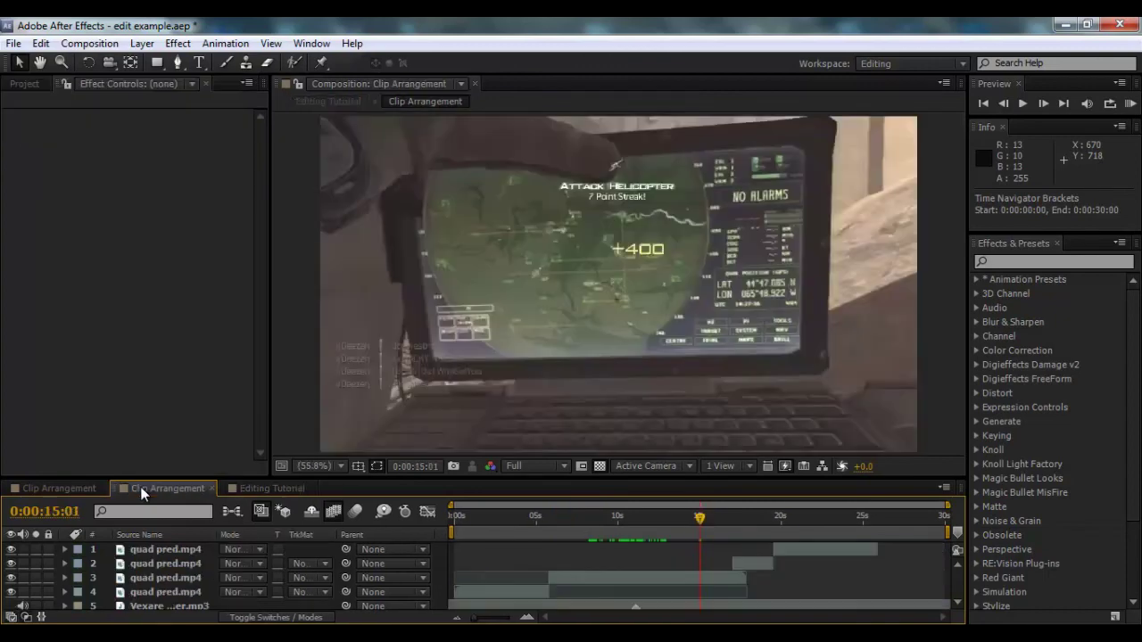
pyautogui.click(261, 487)
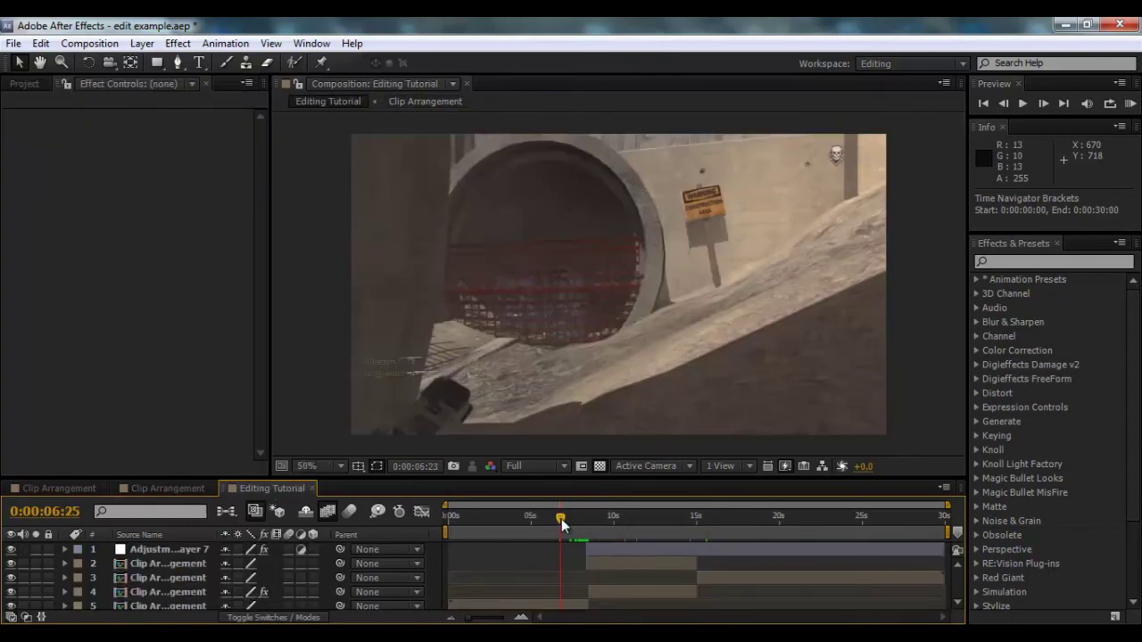
pyautogui.moveTo(561, 525); pyautogui.dragTo(574, 525)
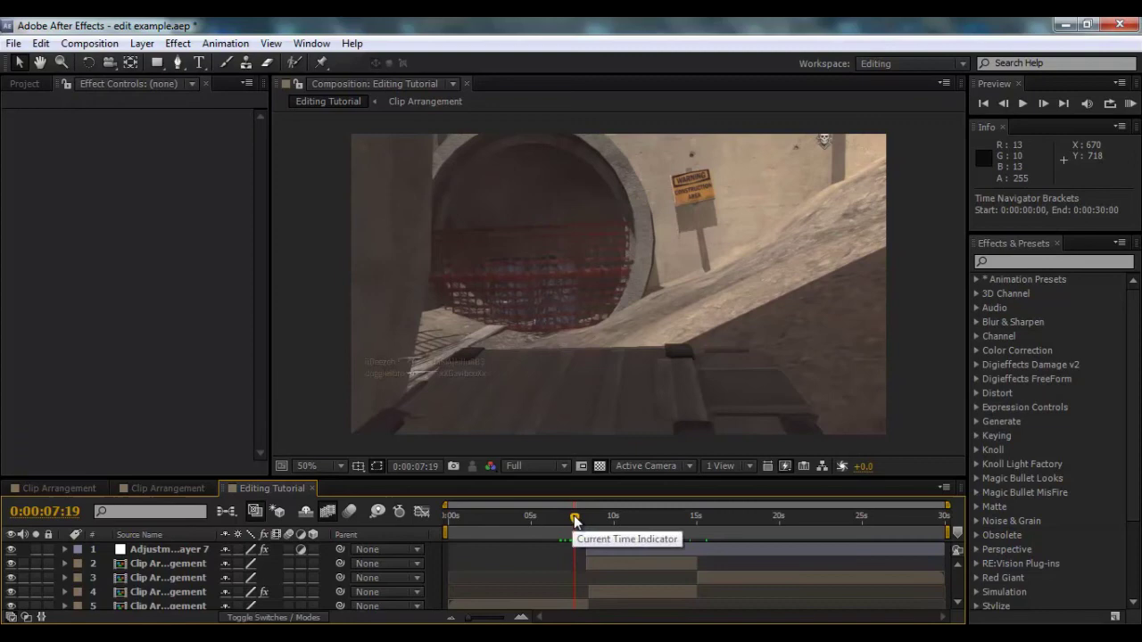